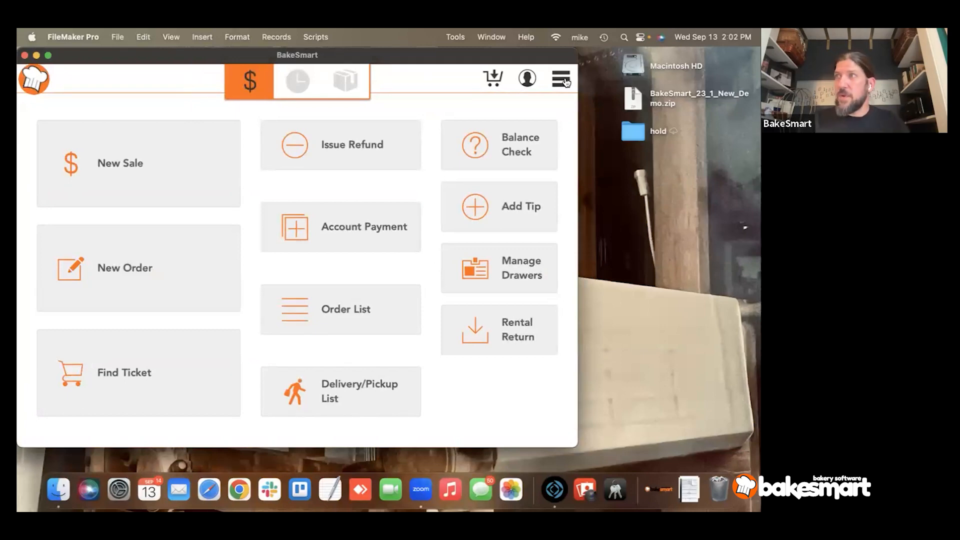
Step: Open the reports area and compare the full list of saved reports with the personal saved reports
click(560, 81)
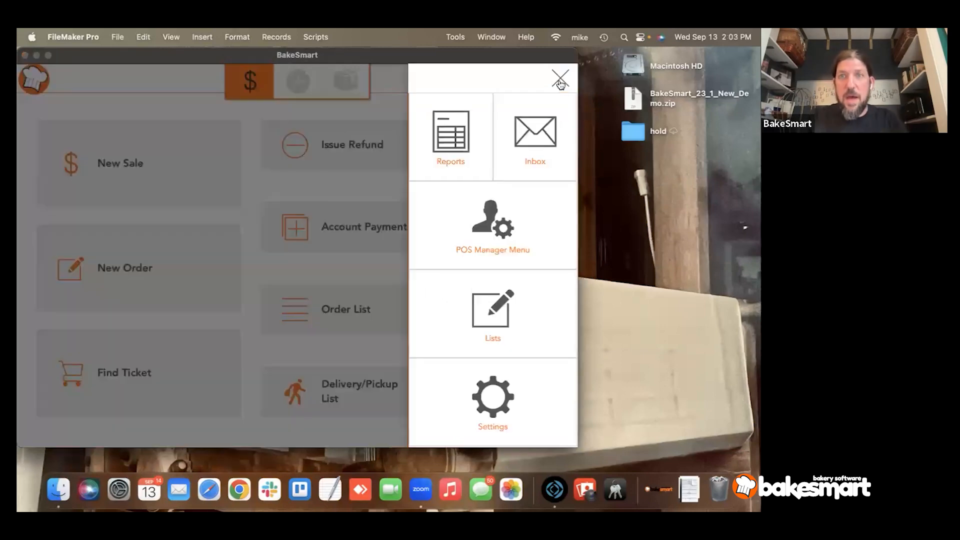
click(424, 151)
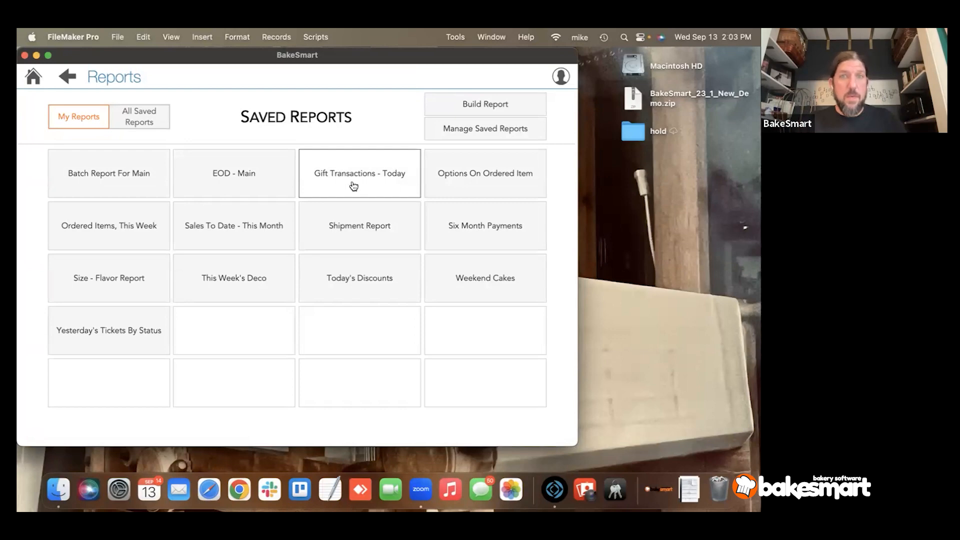
click(135, 117)
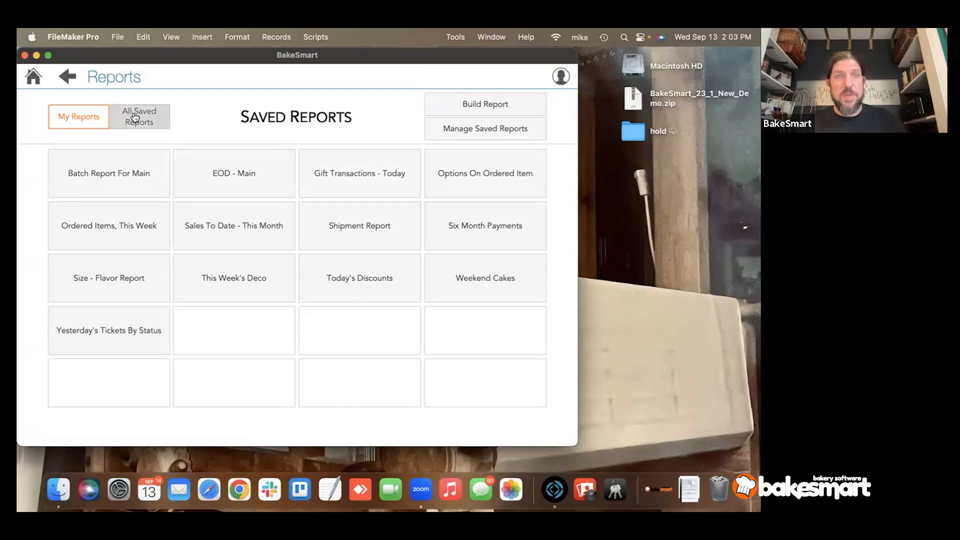
click(93, 127)
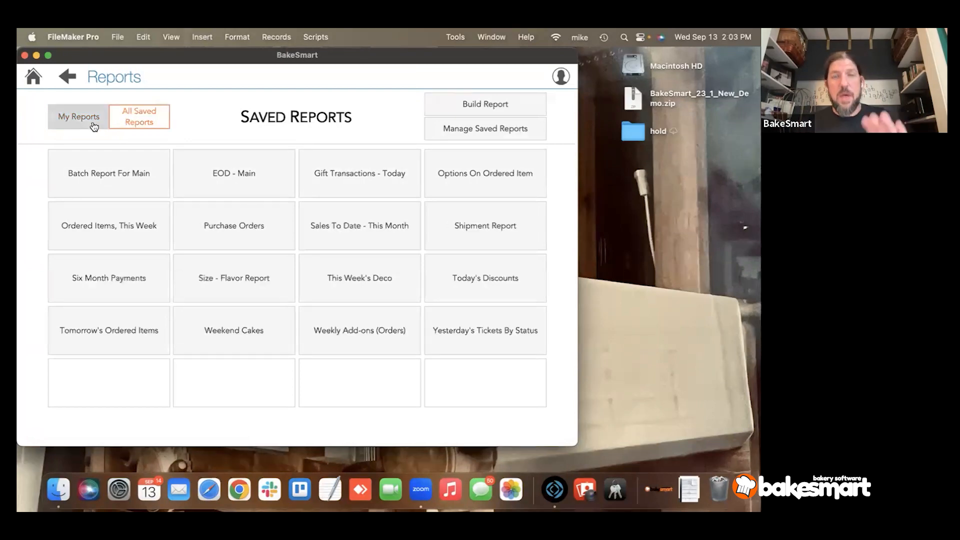
Step: Start building a new Ticket report and remove its Ticket Status criterion
click(428, 102)
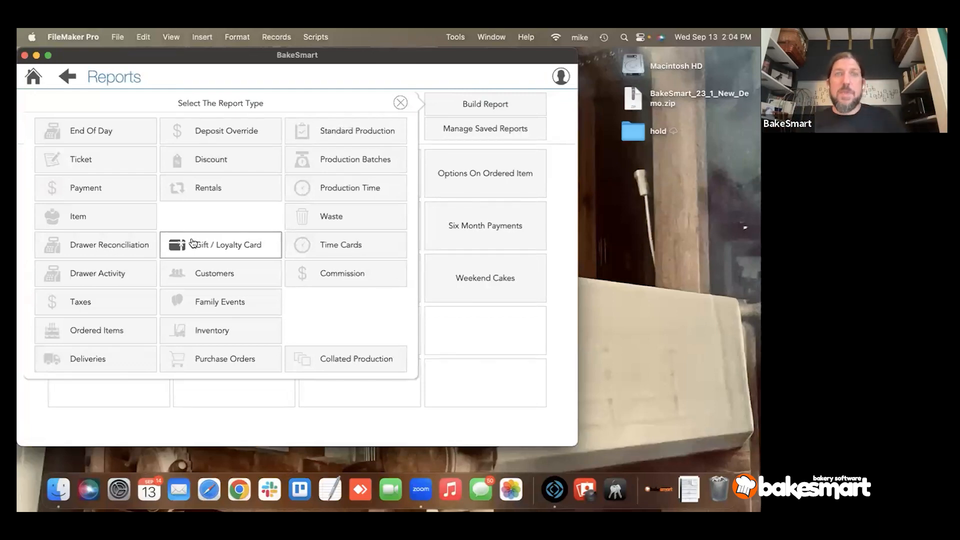
click(86, 159)
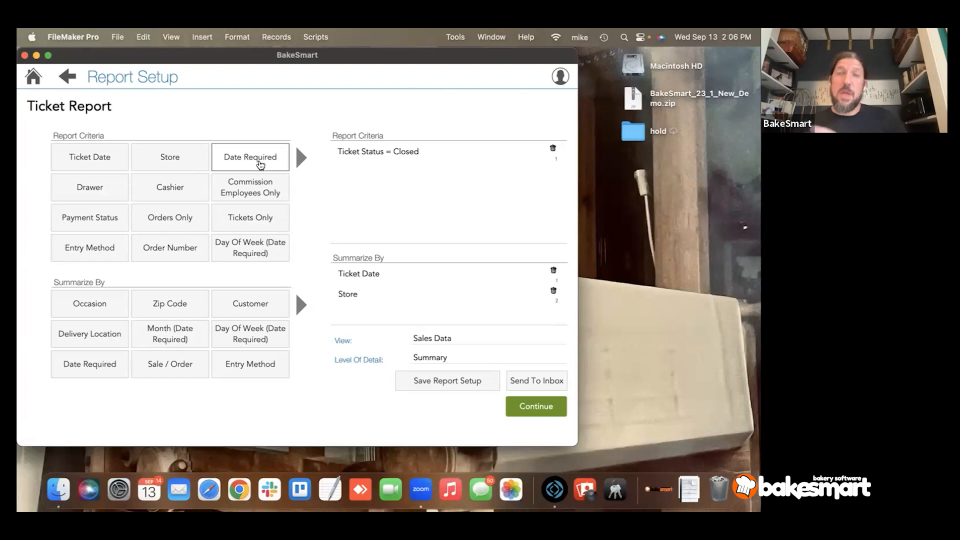
click(553, 148)
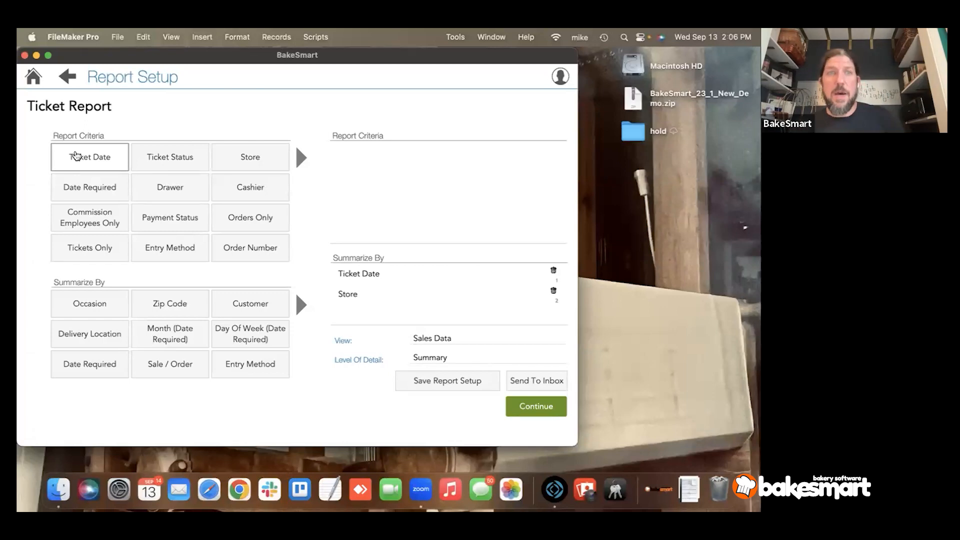
Step: Add a Date Required criterion and try the last week, this week and next week ranges, ending on last week
click(85, 187)
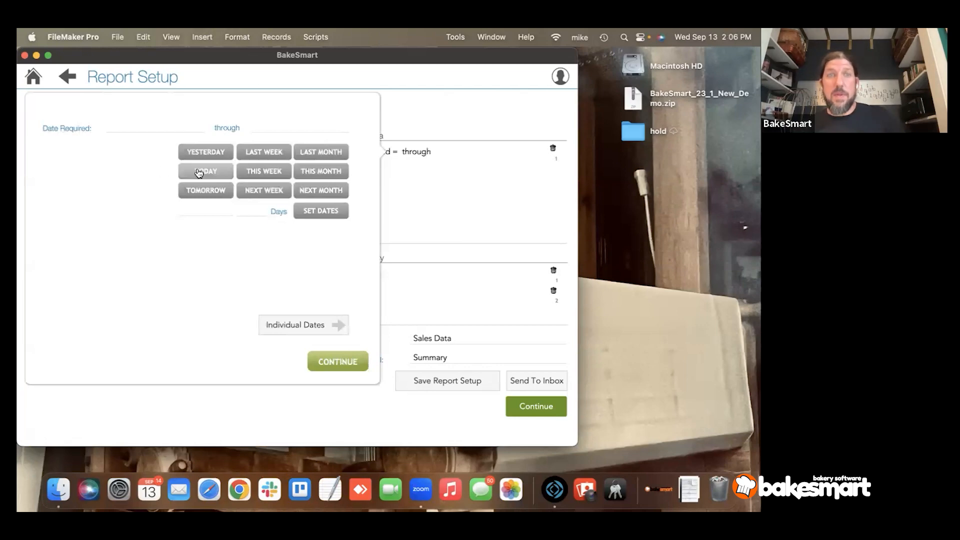
click(255, 159)
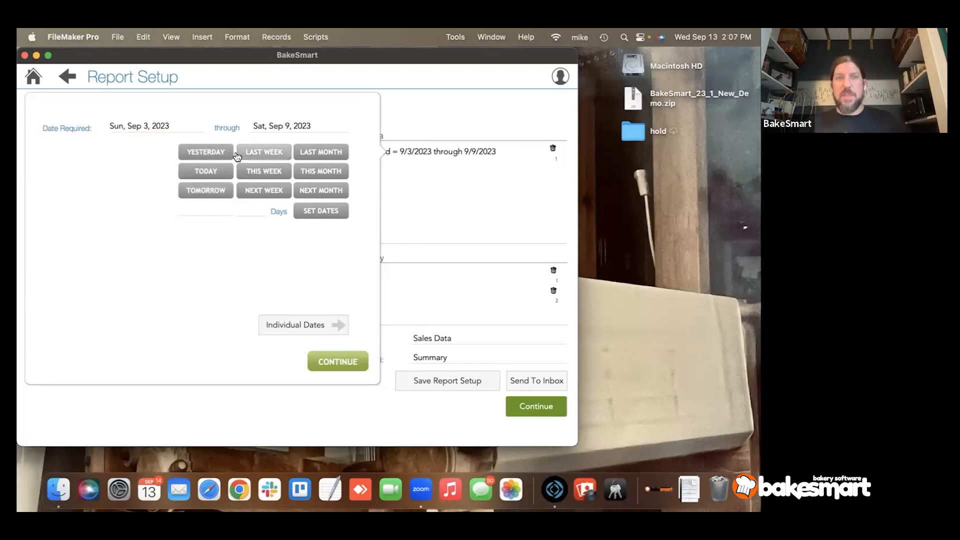
click(259, 175)
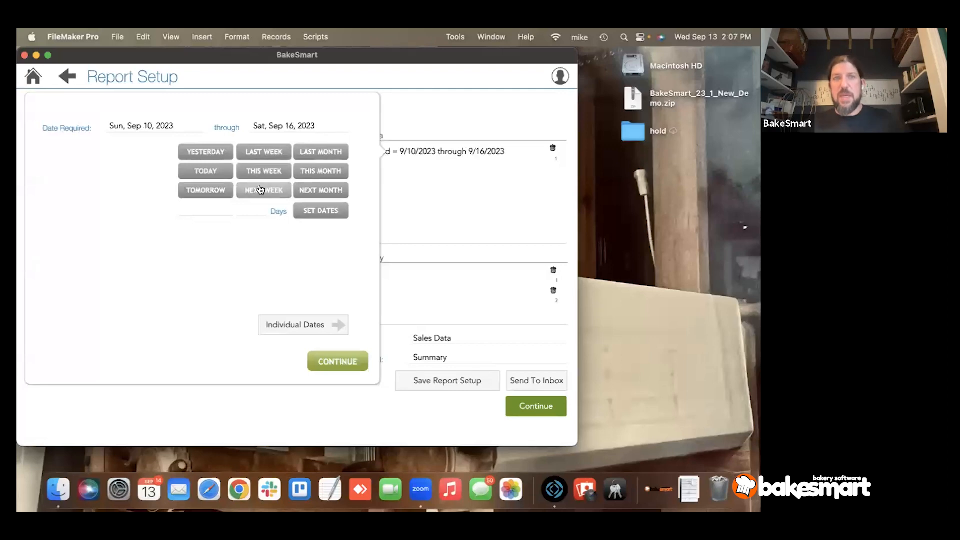
click(260, 190)
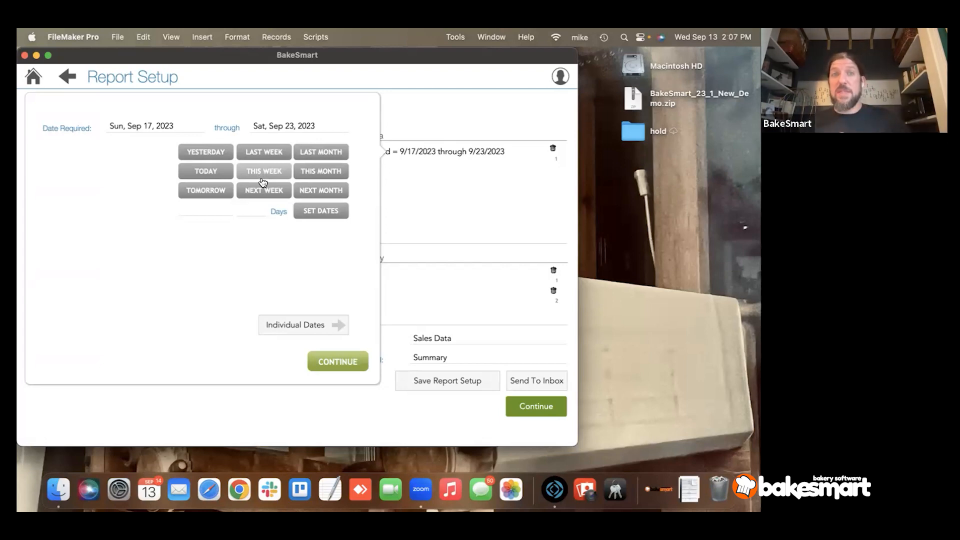
click(276, 156)
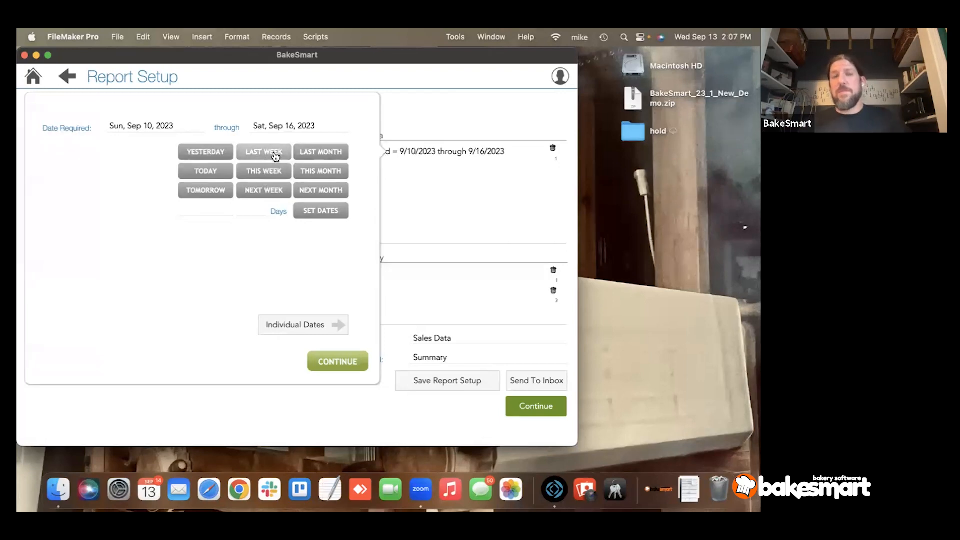
click(273, 159)
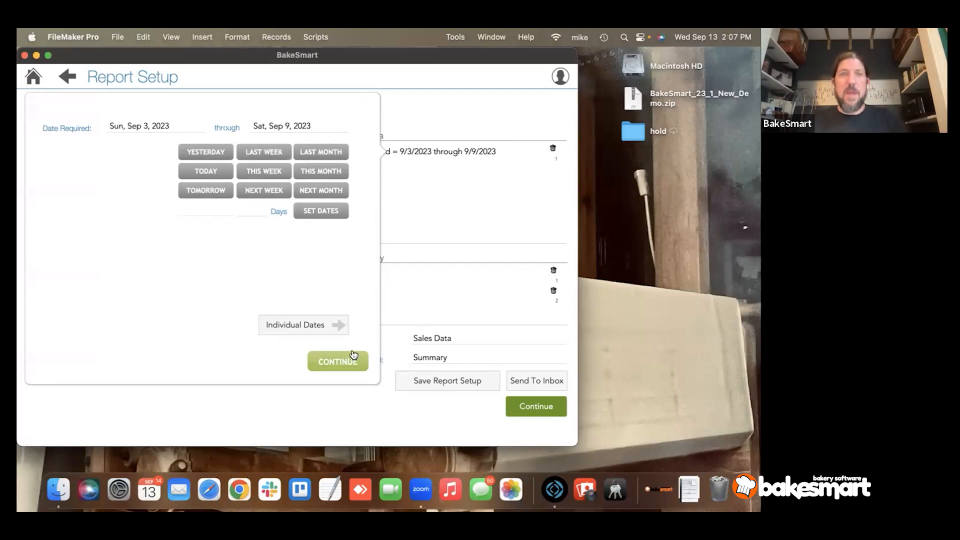
Step: Set the Date Required range to the next 4 days
click(207, 208)
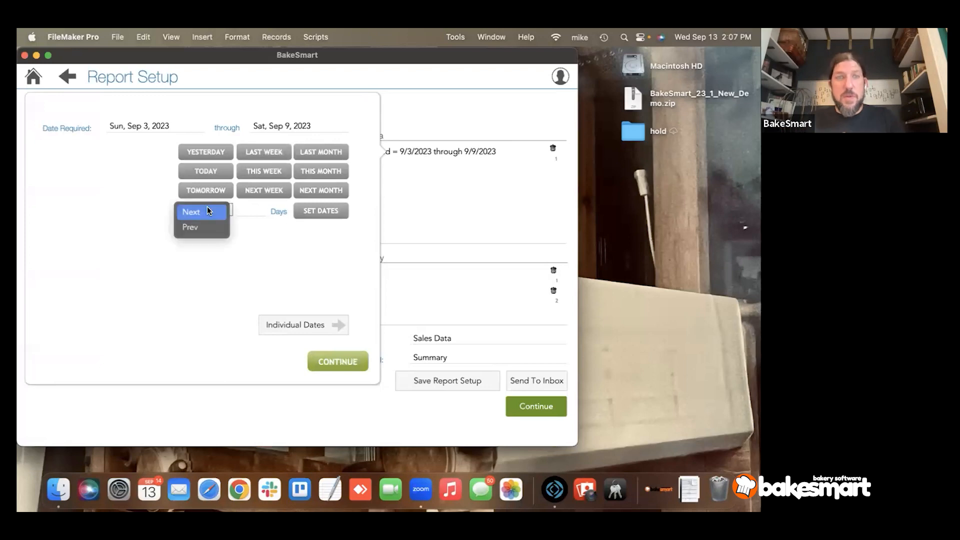
click(207, 211)
click(255, 210)
text(4)
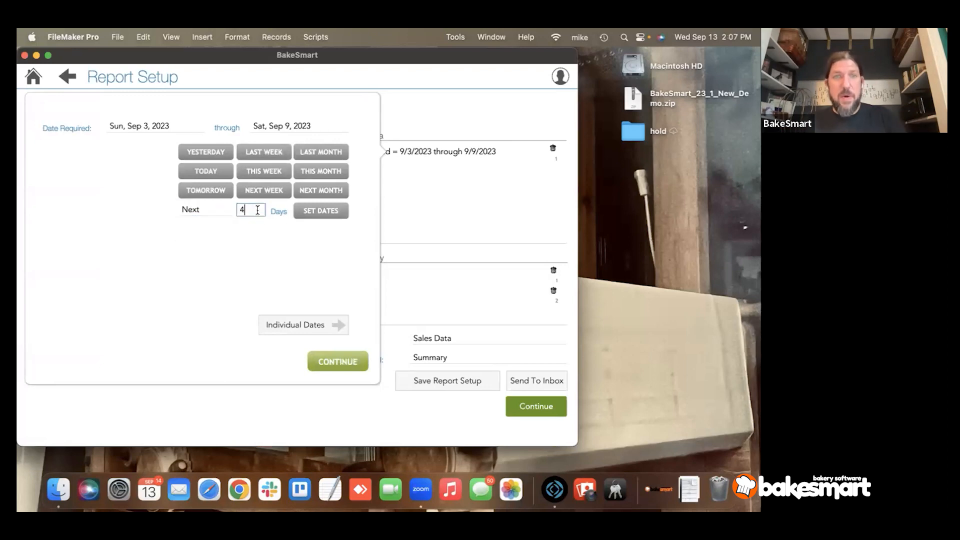
click(295, 209)
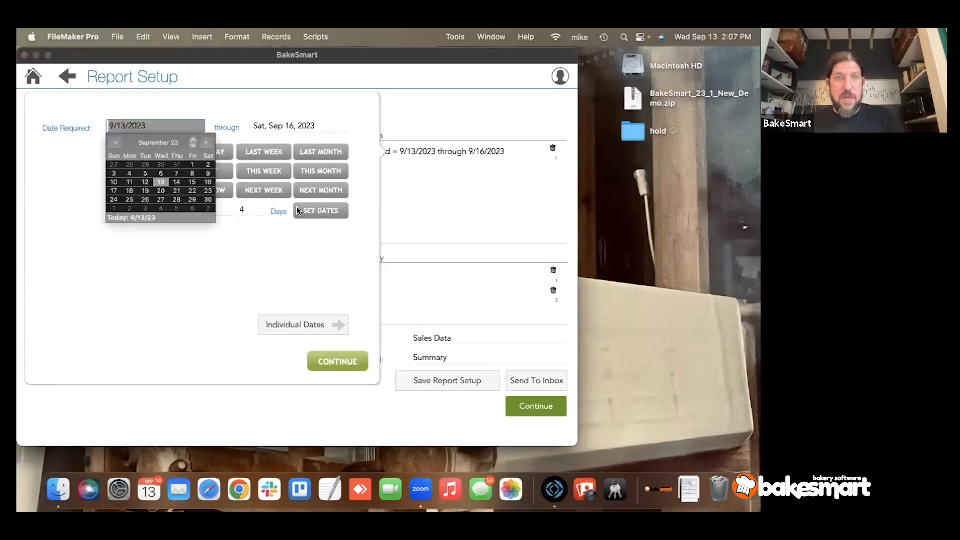
click(278, 253)
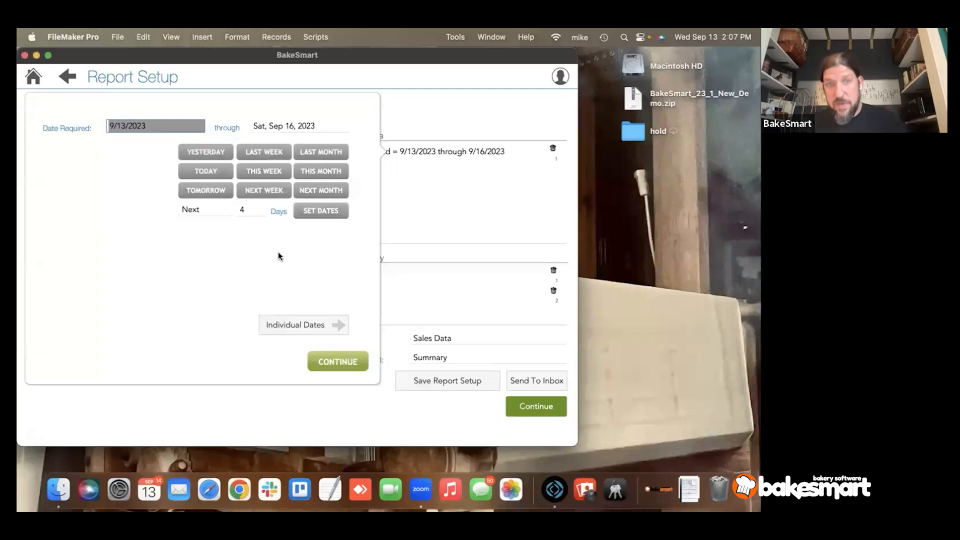
click(278, 251)
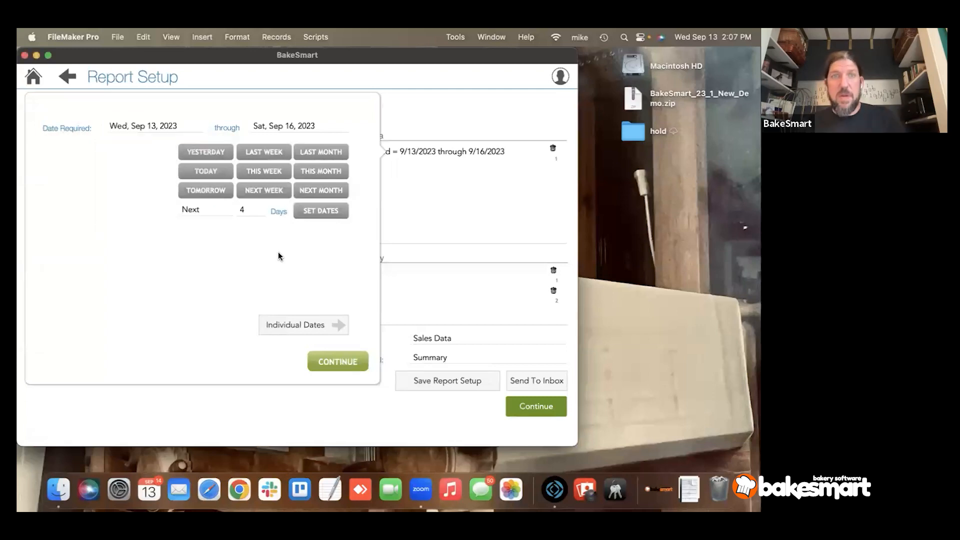
Step: Try individual Date Required dates, adding yesterday one week ago and today one month ago to last week's start and end dates
click(258, 151)
click(298, 325)
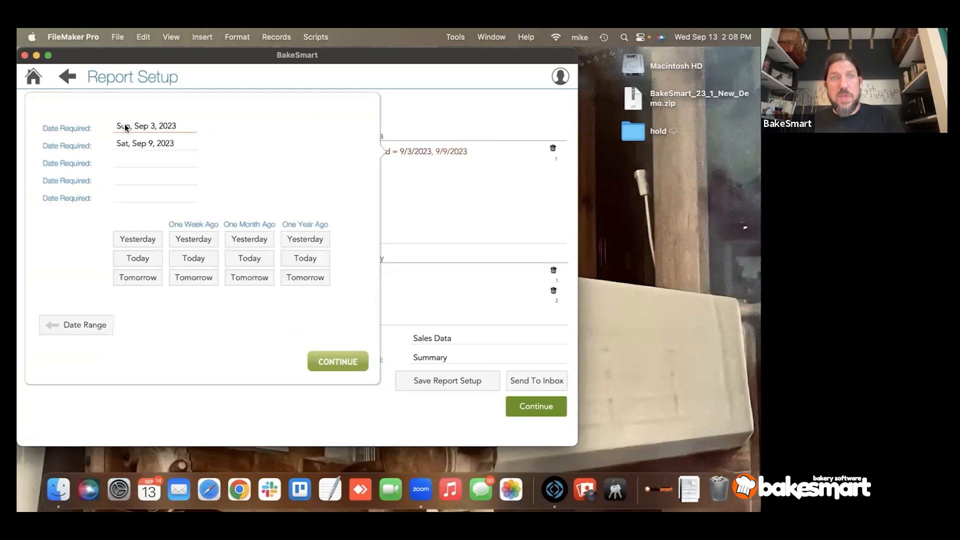
click(176, 239)
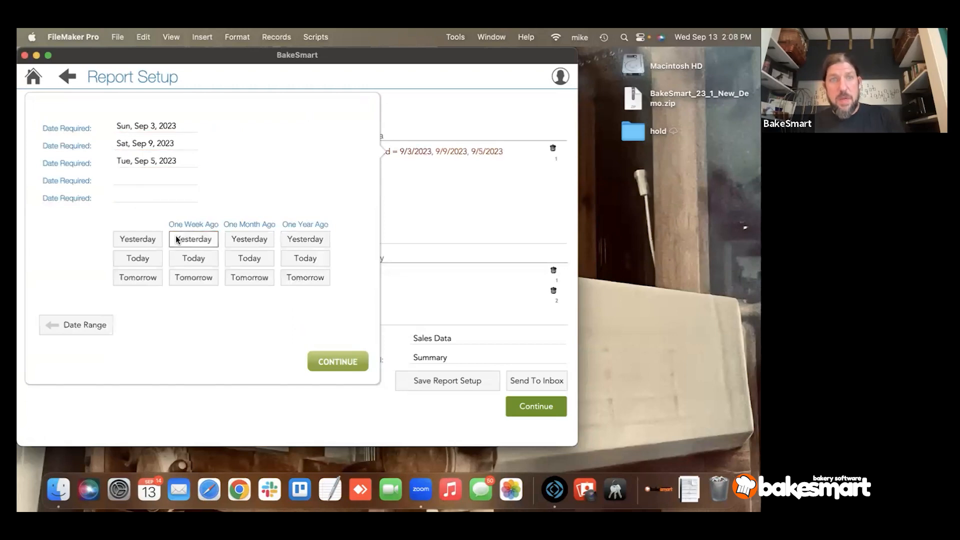
click(251, 258)
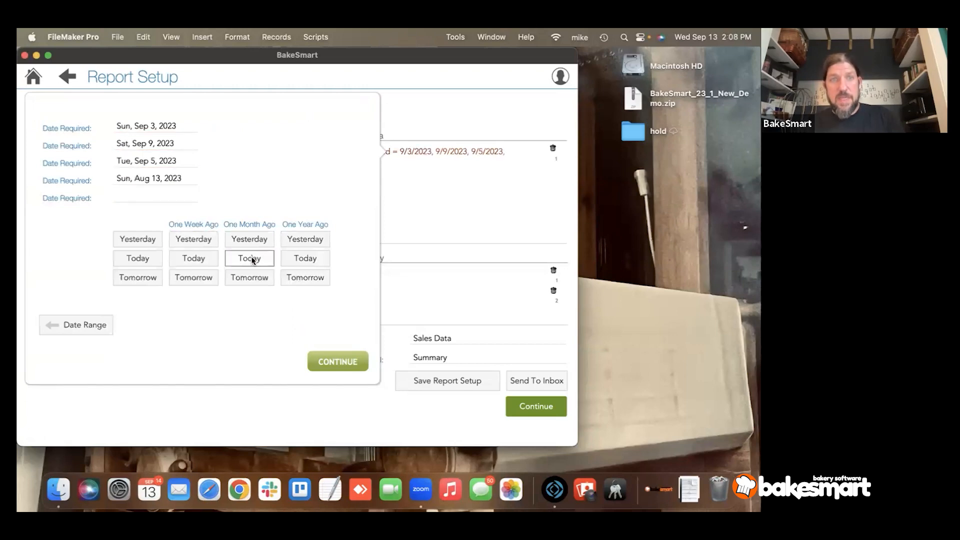
click(106, 321)
Step: Apply last week as the Date Required range, and delete that criterion from the report
click(262, 159)
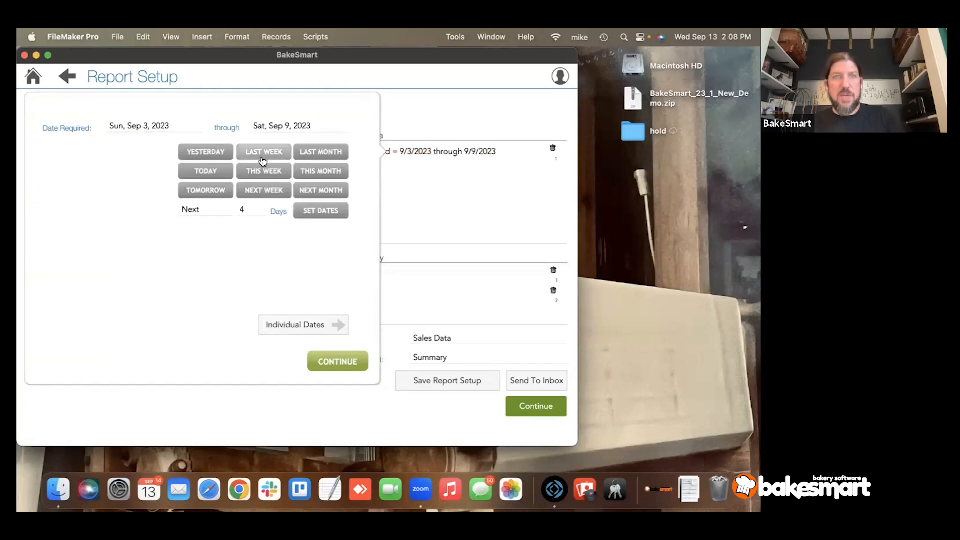
click(332, 363)
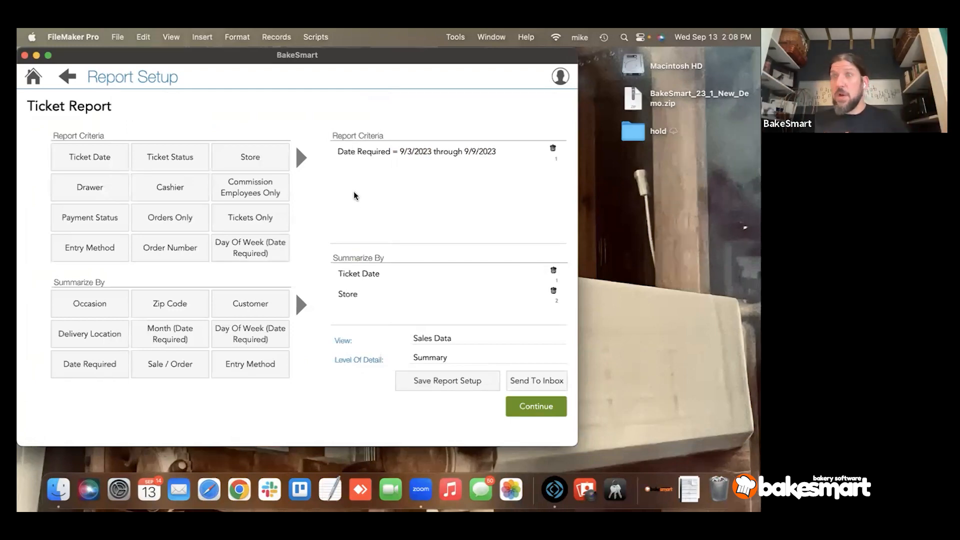
click(552, 148)
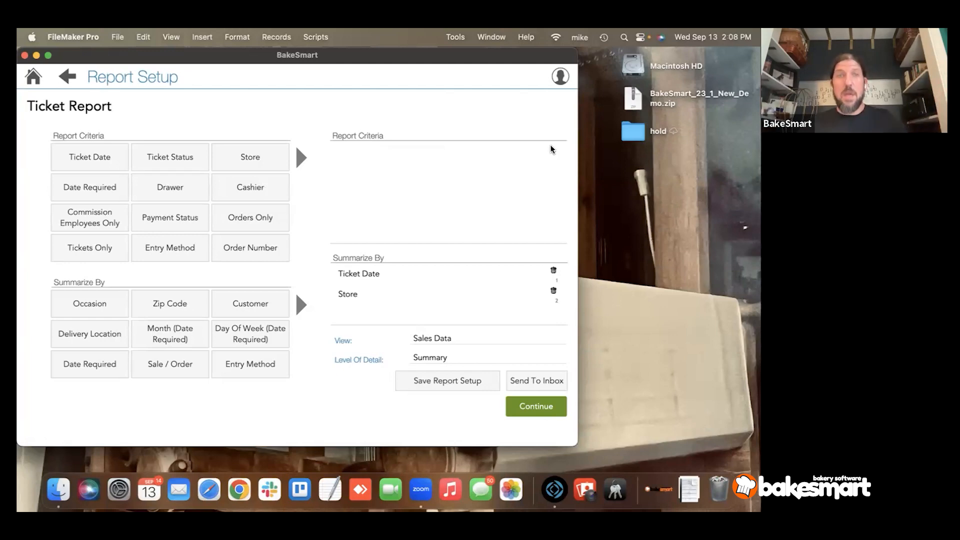
Step: Add a Date Required criterion covering last week to the Ticket report
click(111, 190)
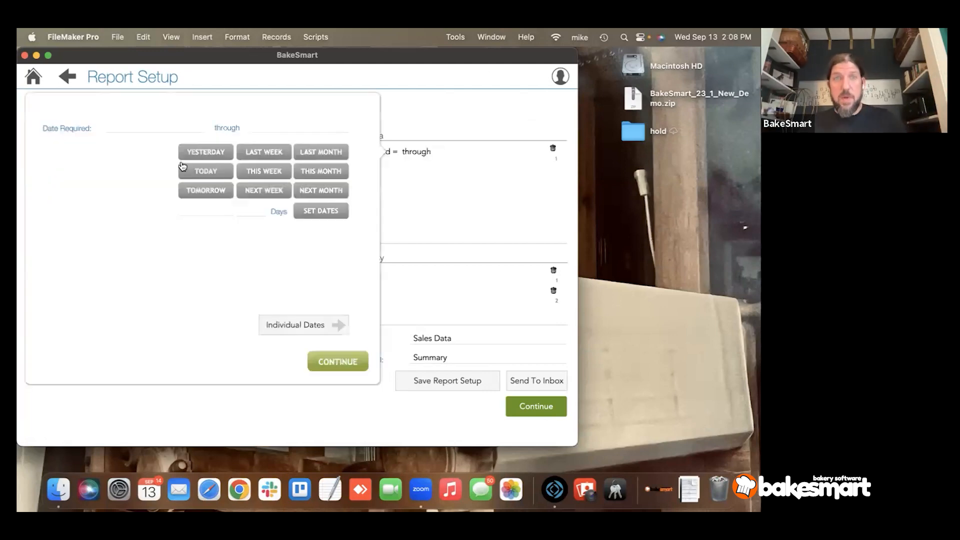
click(263, 151)
click(338, 361)
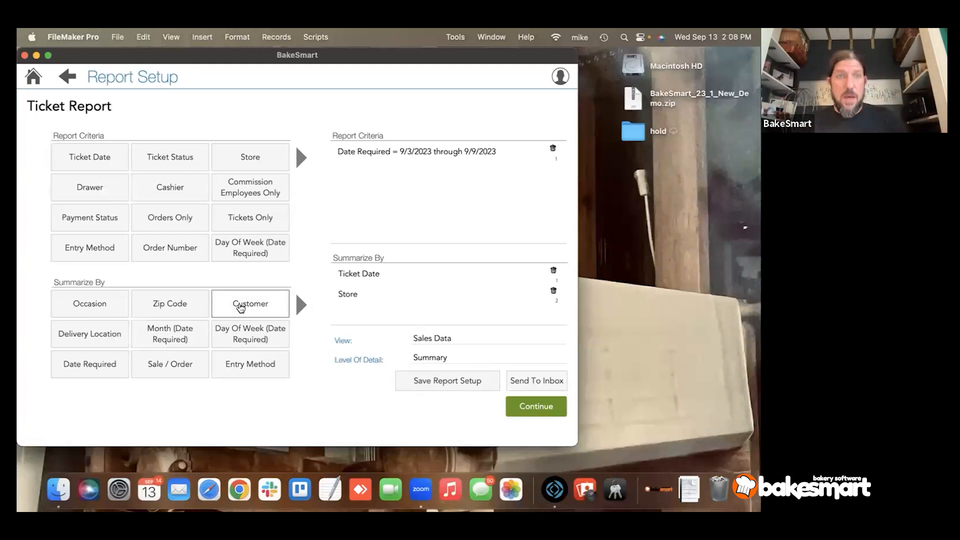
Step: Restrict the report to orders only with a payment status of Paid In Full
click(168, 217)
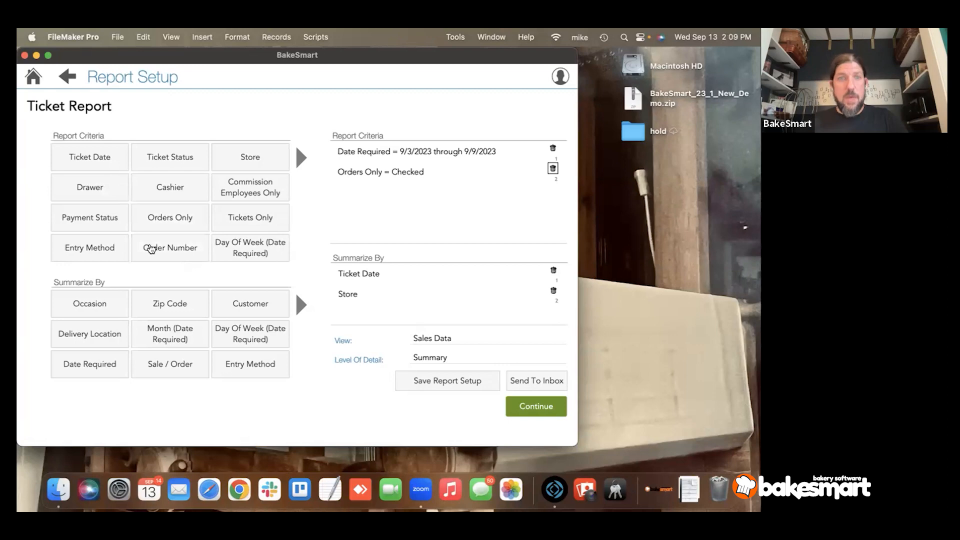
click(93, 216)
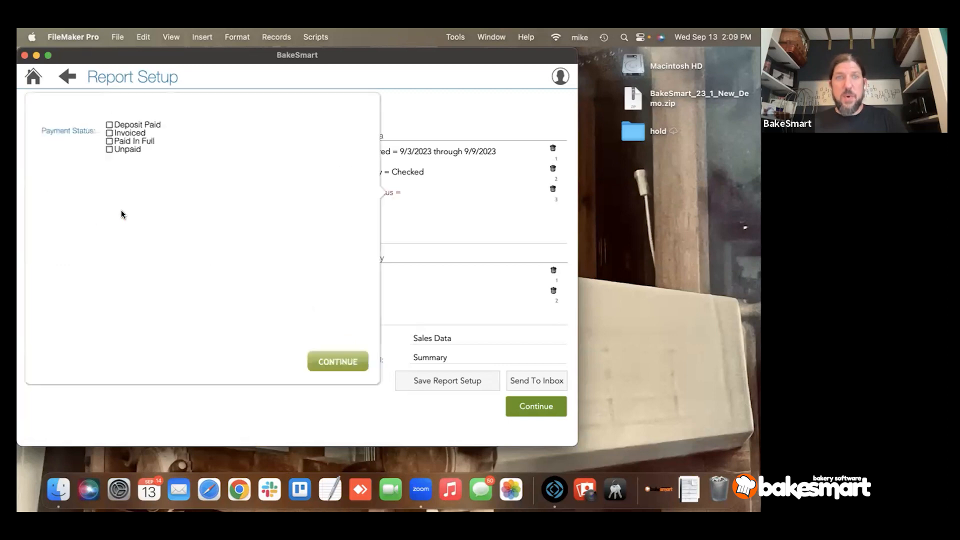
click(129, 141)
click(350, 368)
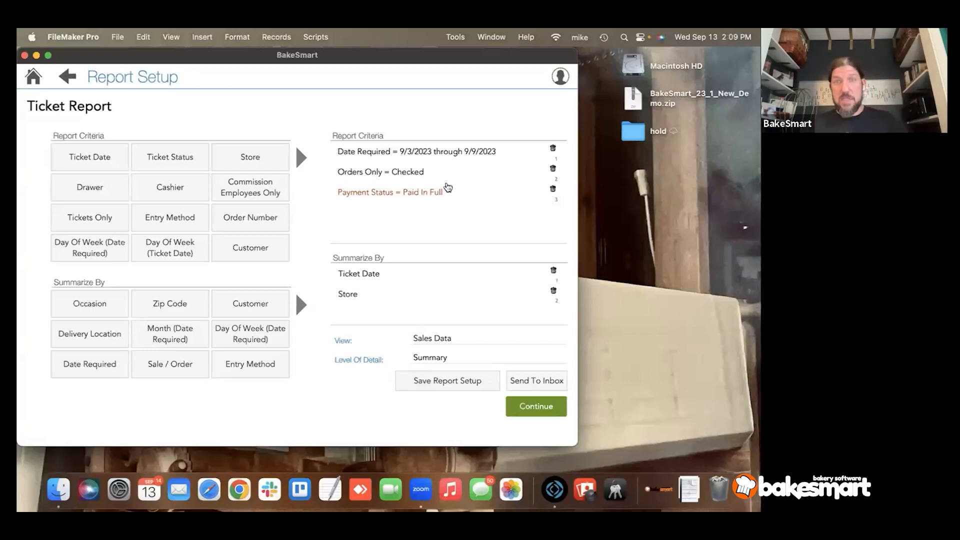
click(422, 171)
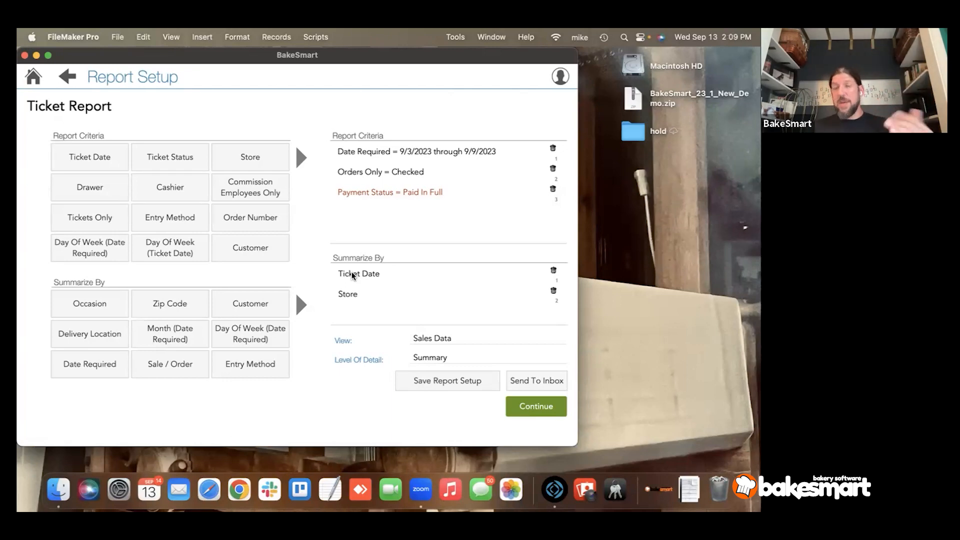
Step: Replace the Ticket Date and Store summary groupings with Date Required
click(553, 271)
click(553, 271)
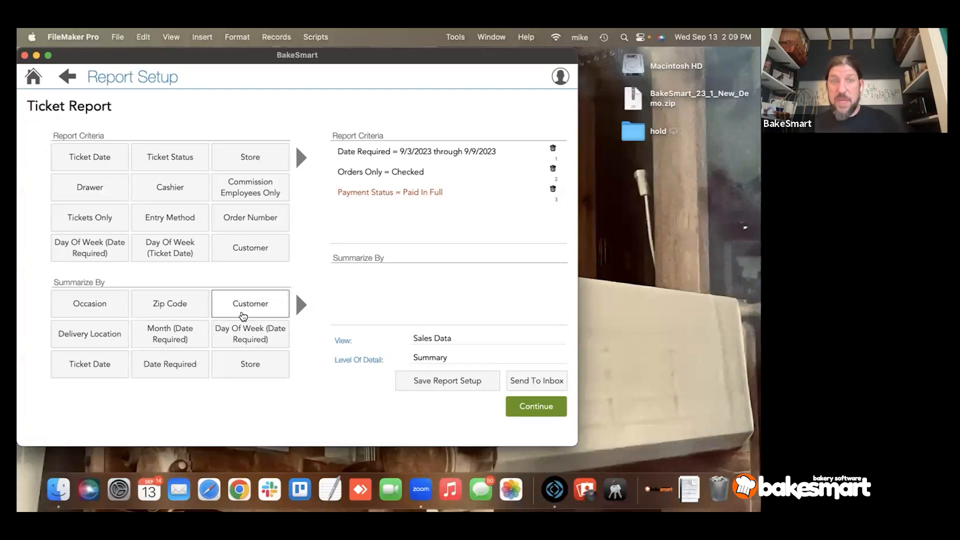
click(169, 375)
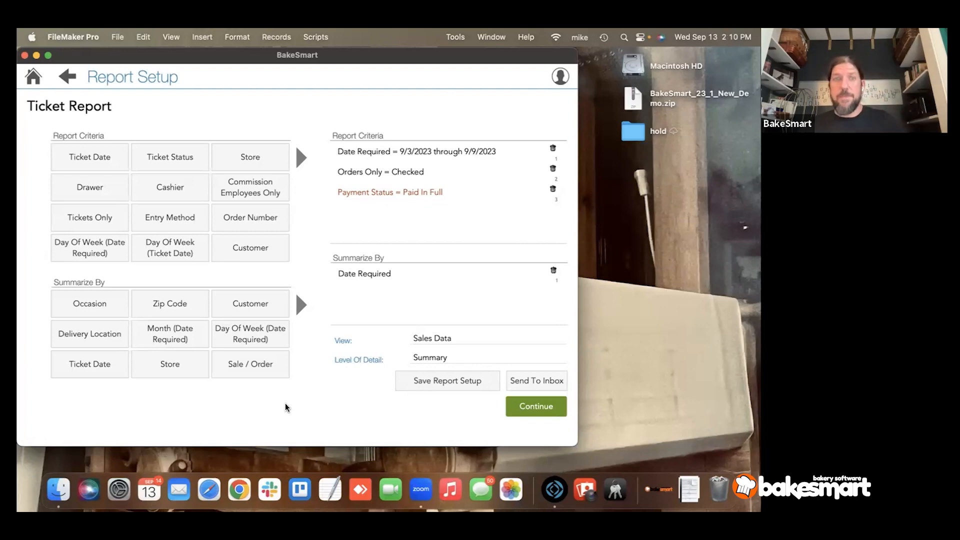
Step: Add Customer to the report's summary groupings and bring up the further grouping options
click(297, 307)
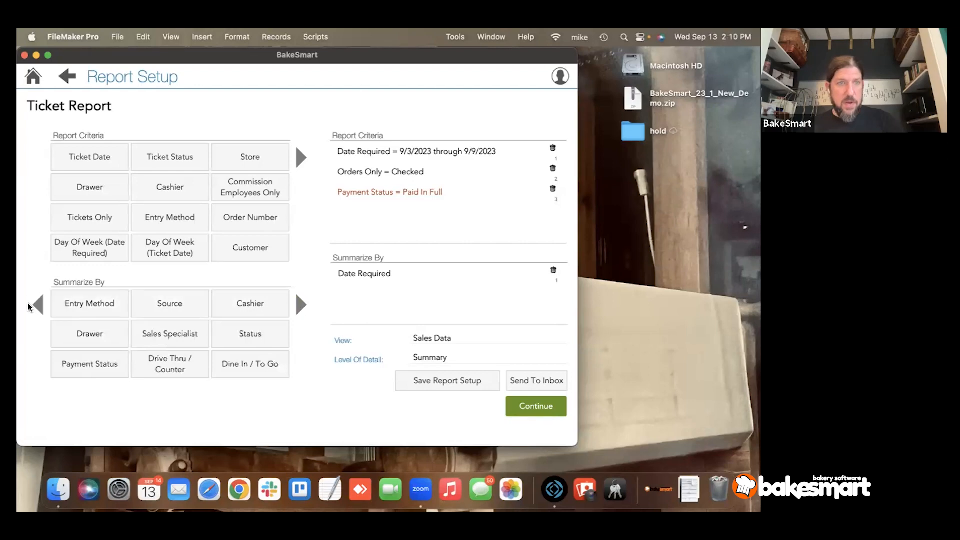
click(40, 306)
click(250, 314)
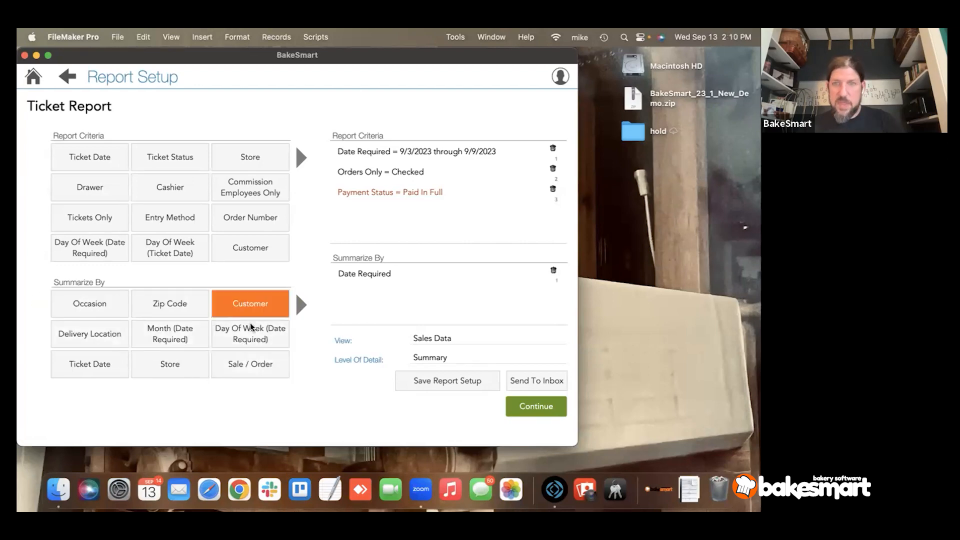
click(301, 306)
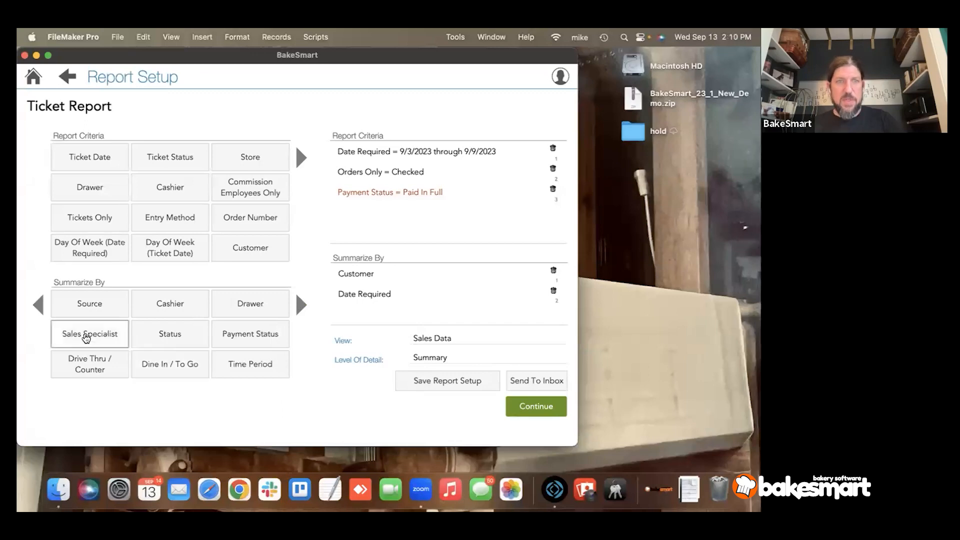
Step: Remove Customer from the report's summary groupings and keep the view on Sales Data
click(40, 306)
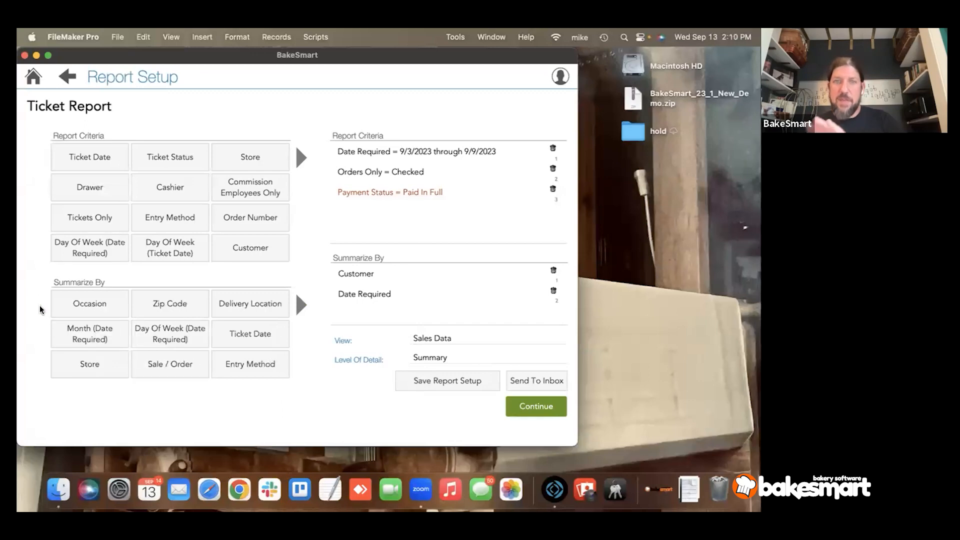
click(553, 271)
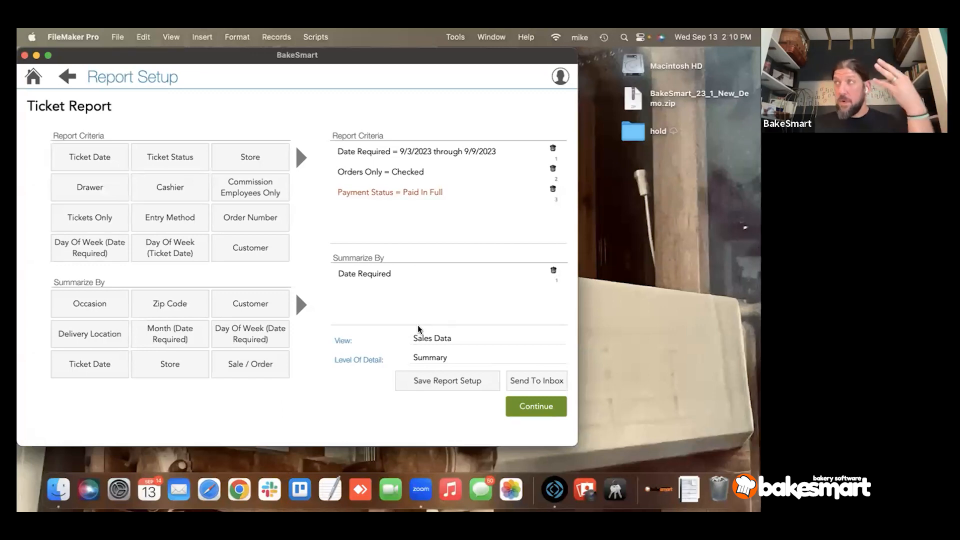
click(424, 337)
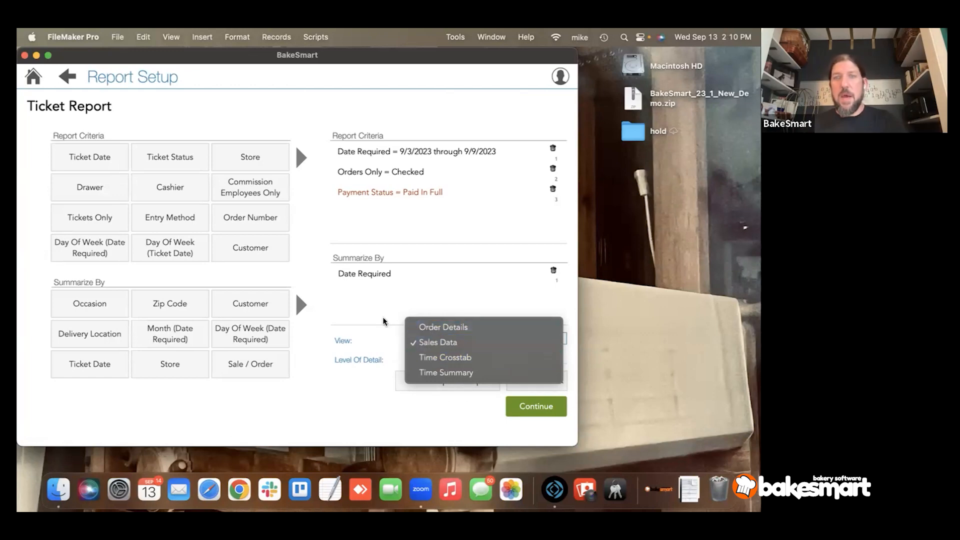
click(413, 342)
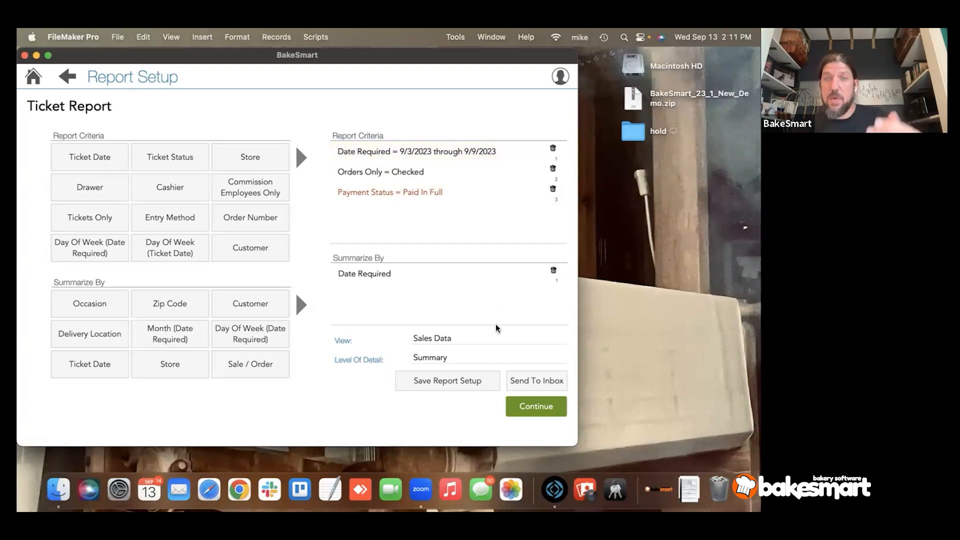
Step: Preview the Ticket report at the Summary level of detail and return to its setup
click(524, 402)
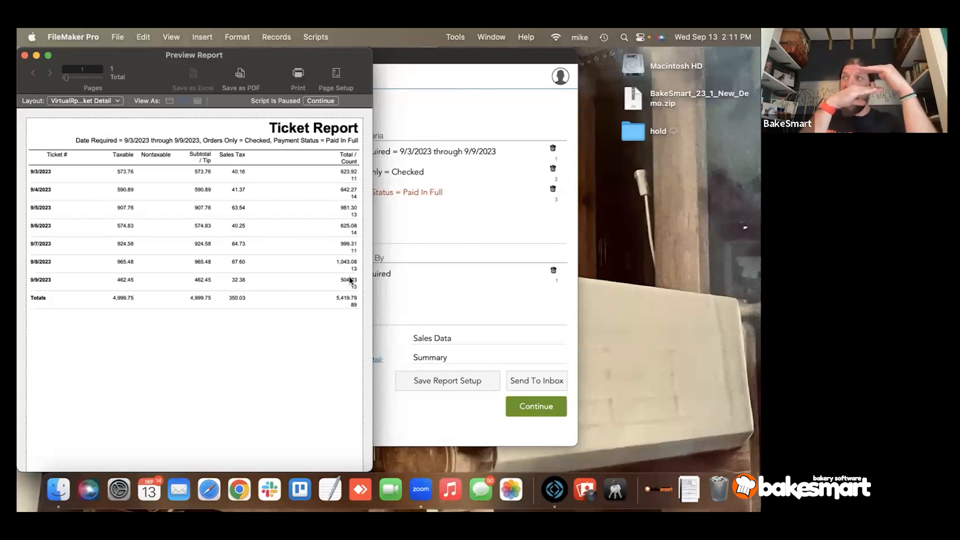
click(315, 100)
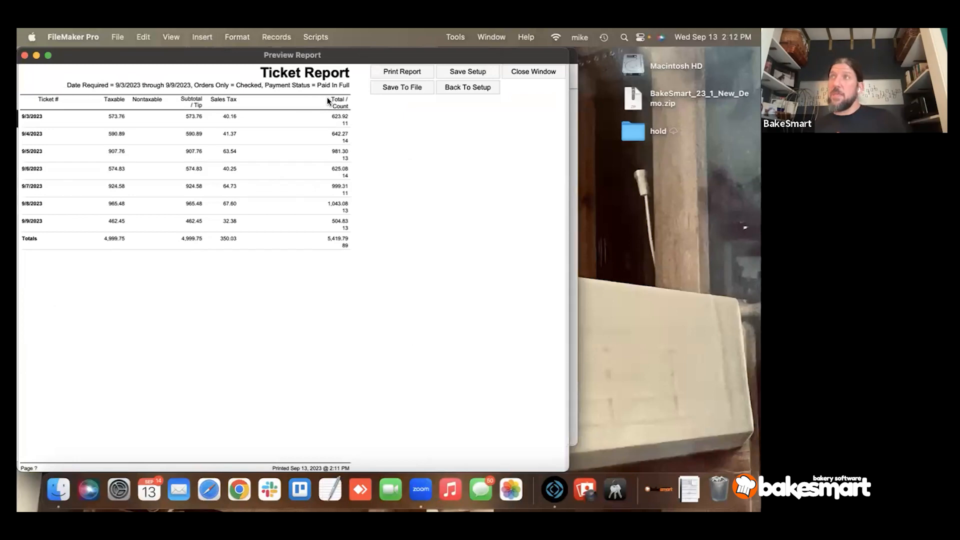
click(475, 88)
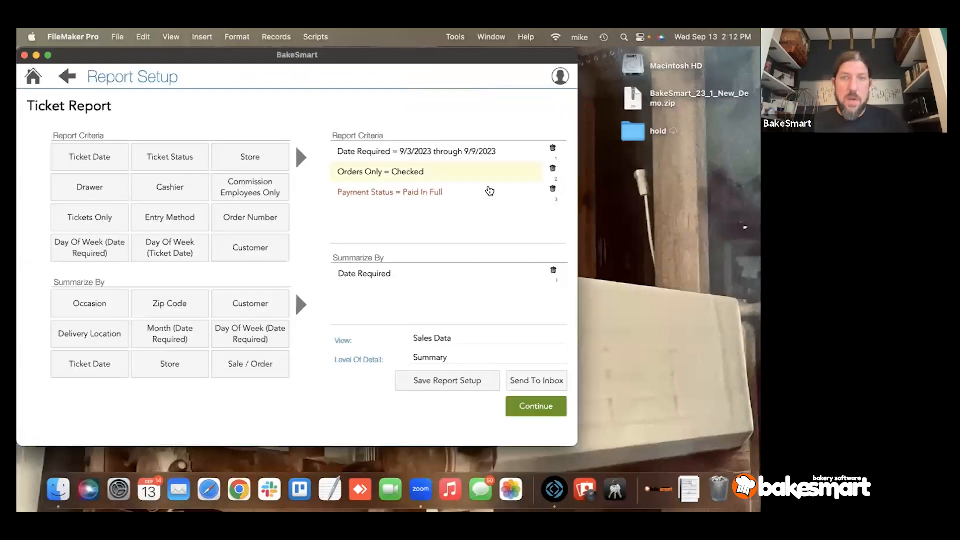
Step: Set the level of detail to Low Detail, preview the Ticket report and return to its setup
click(440, 358)
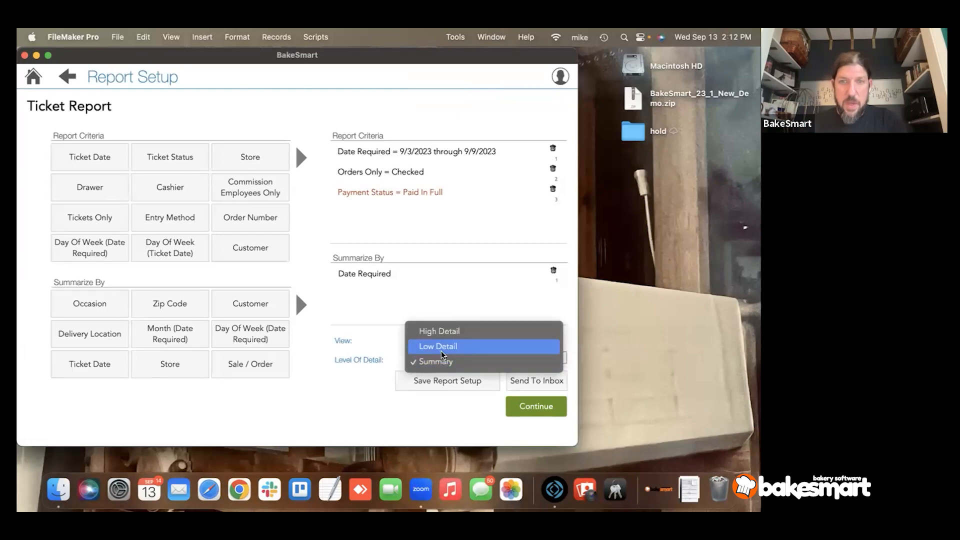
click(441, 348)
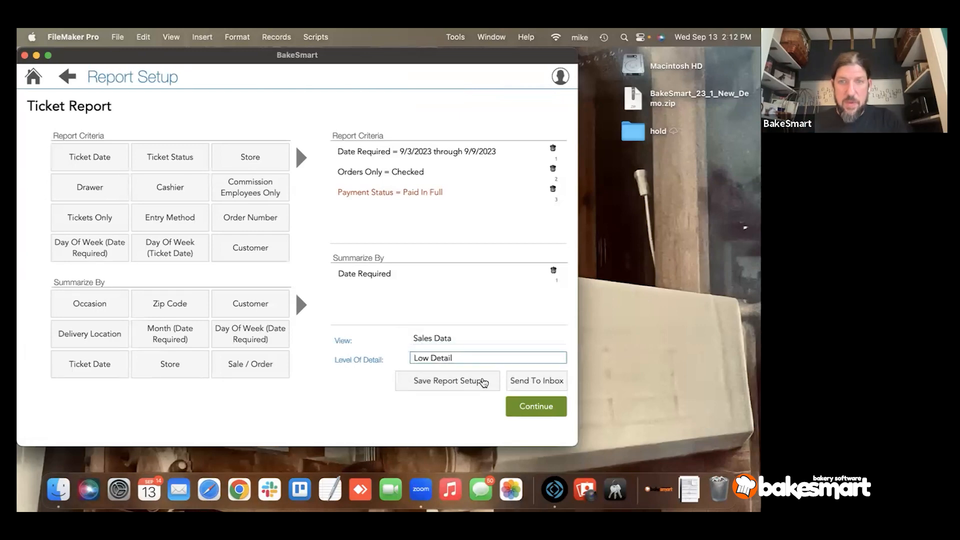
click(517, 399)
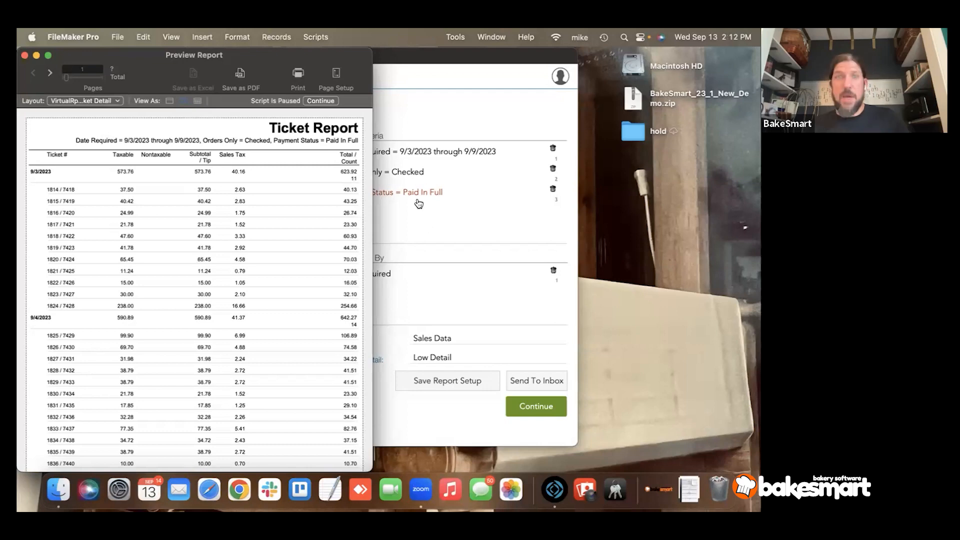
click(318, 101)
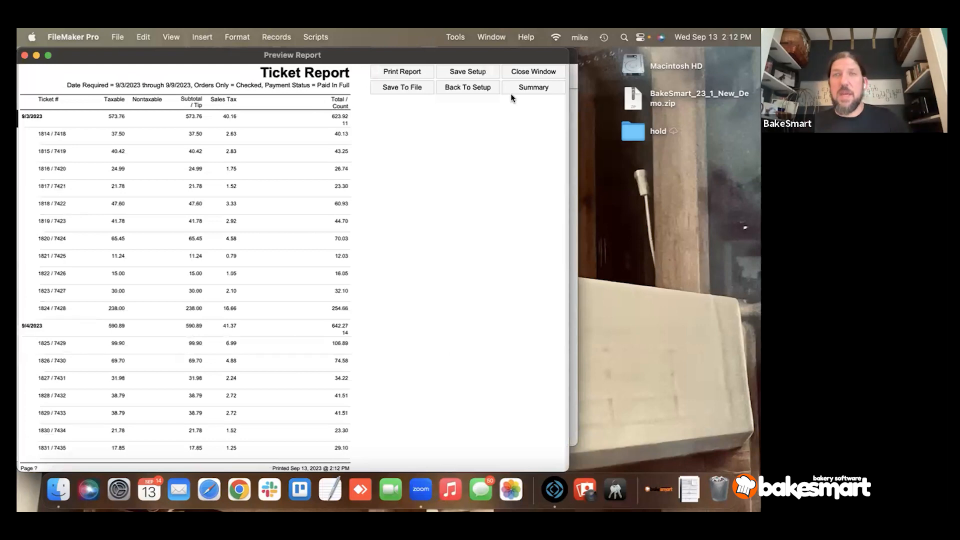
click(485, 88)
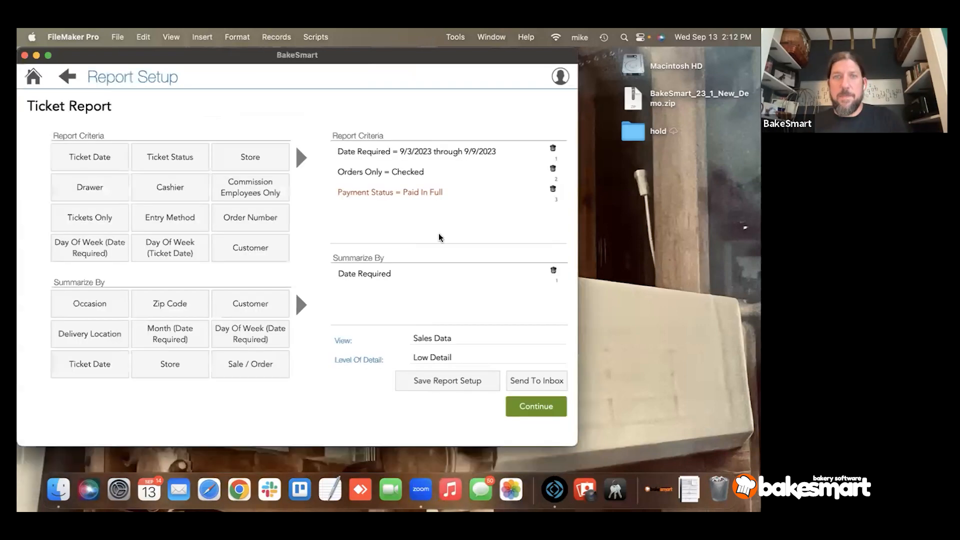
Step: Set the level of detail to High Detail, preview the Ticket report and return to its setup
click(427, 339)
click(426, 343)
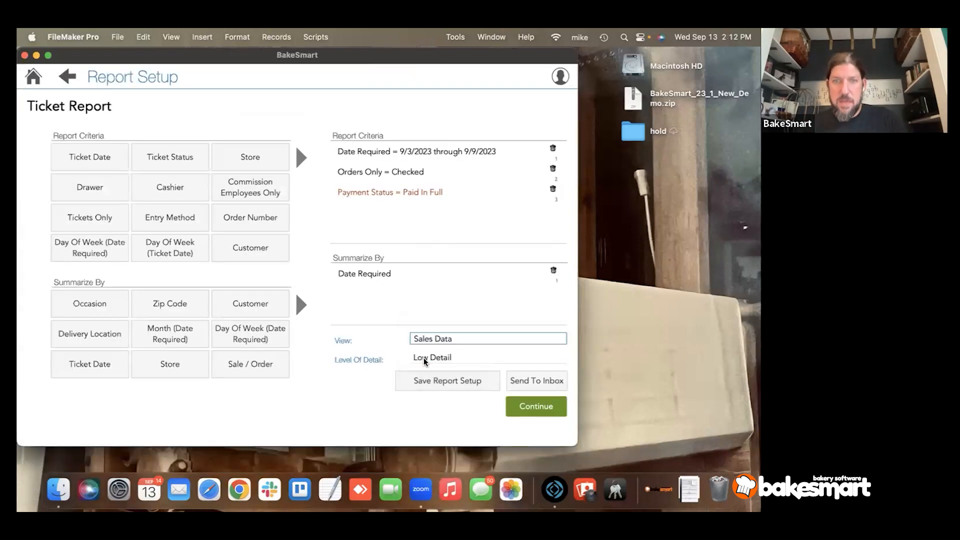
click(424, 357)
click(423, 346)
click(530, 406)
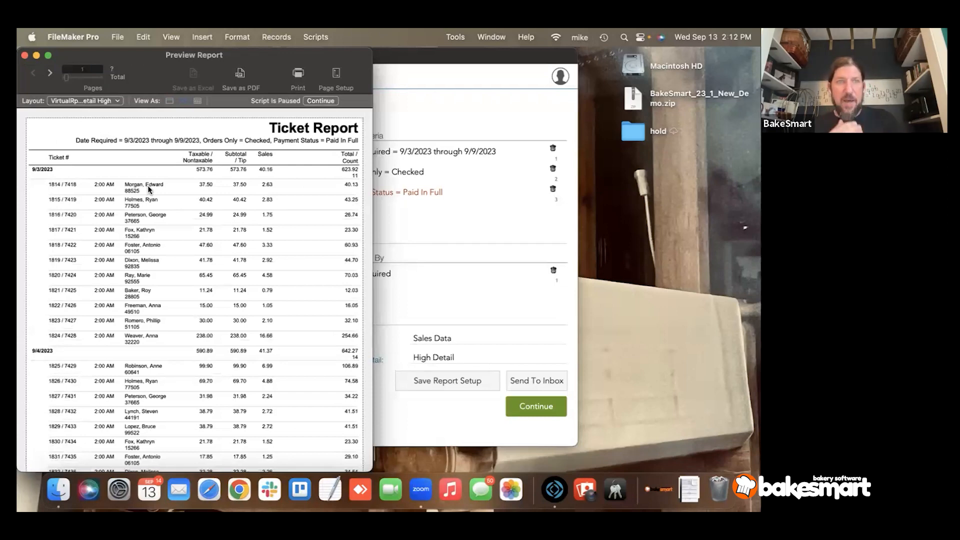
click(320, 101)
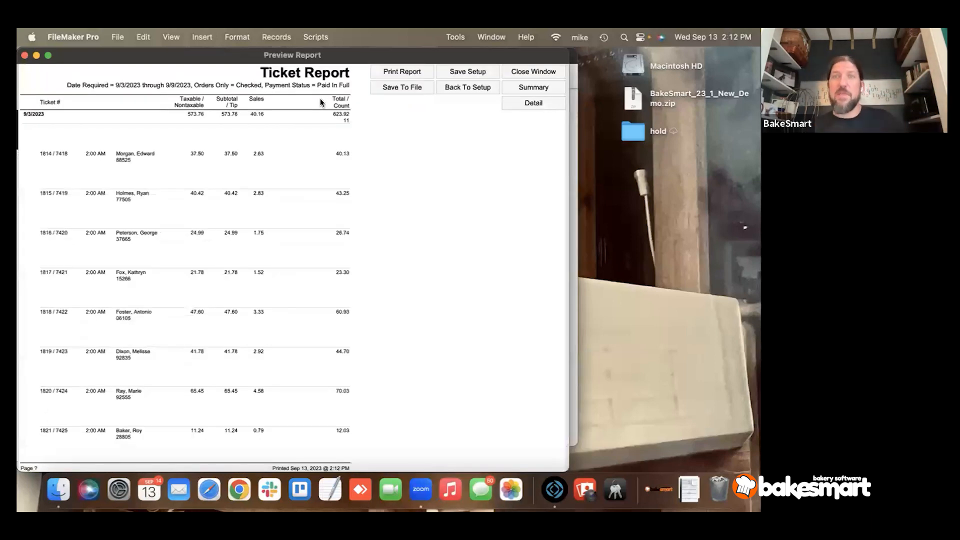
click(482, 88)
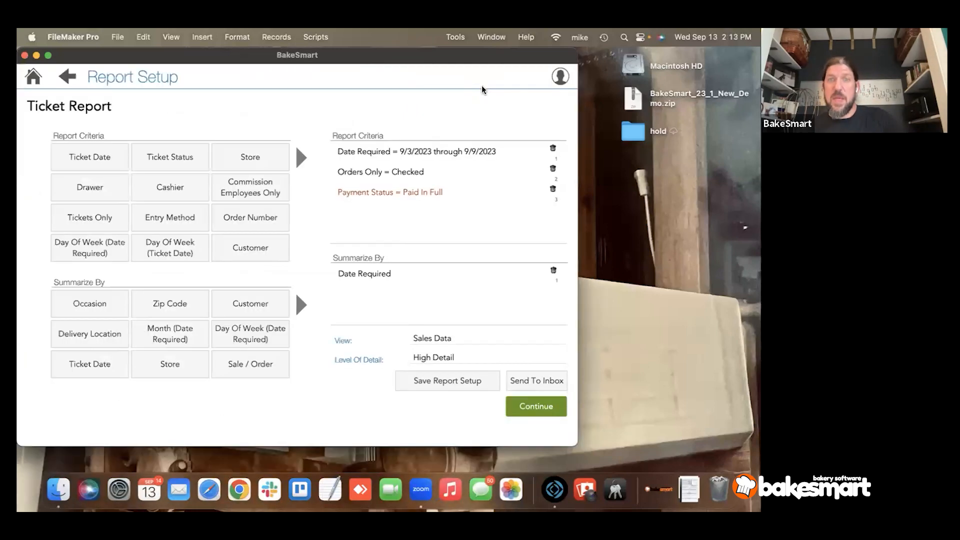
Step: Switch the report view to Order Details and preview the Ticket report
click(454, 335)
click(453, 332)
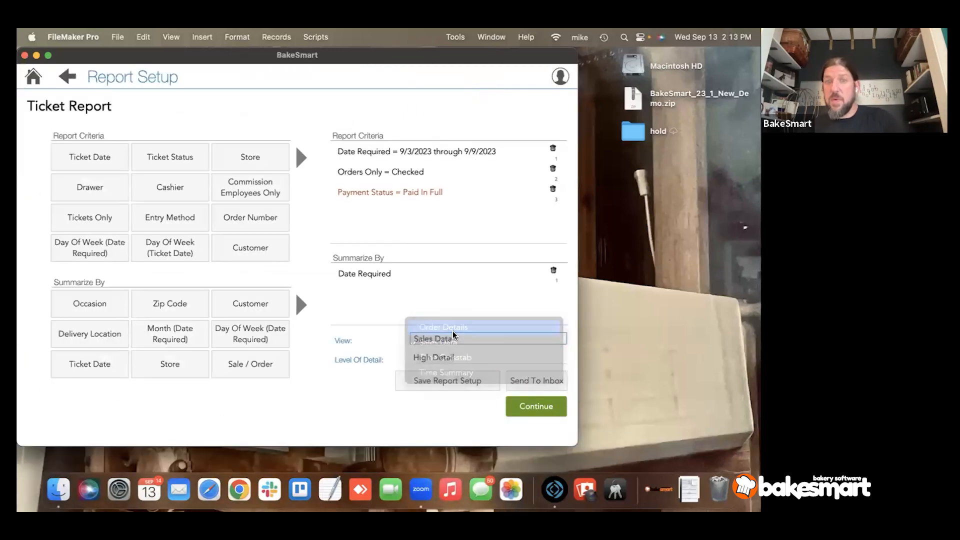
click(525, 406)
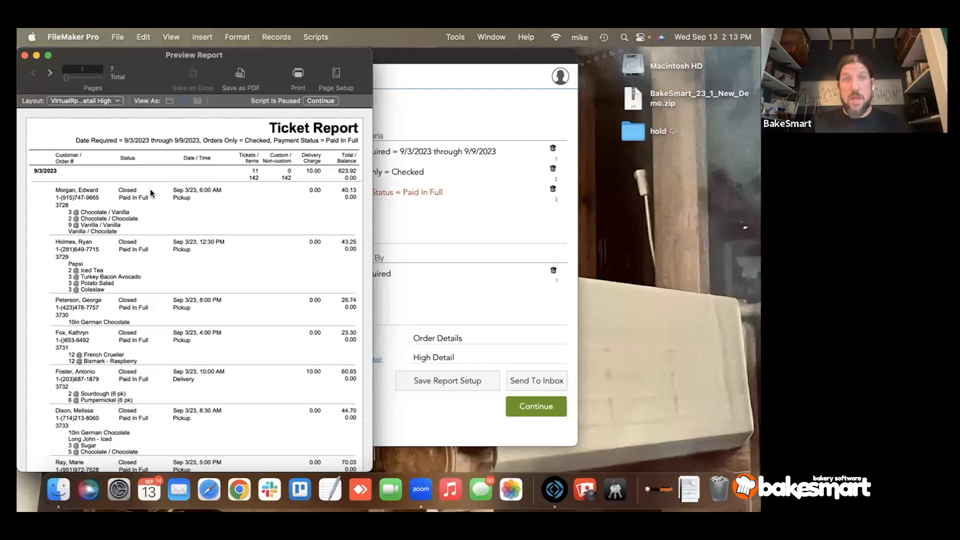
Step: Leave the paused preview and check the file types offered for saving the report, without exporting it
click(320, 101)
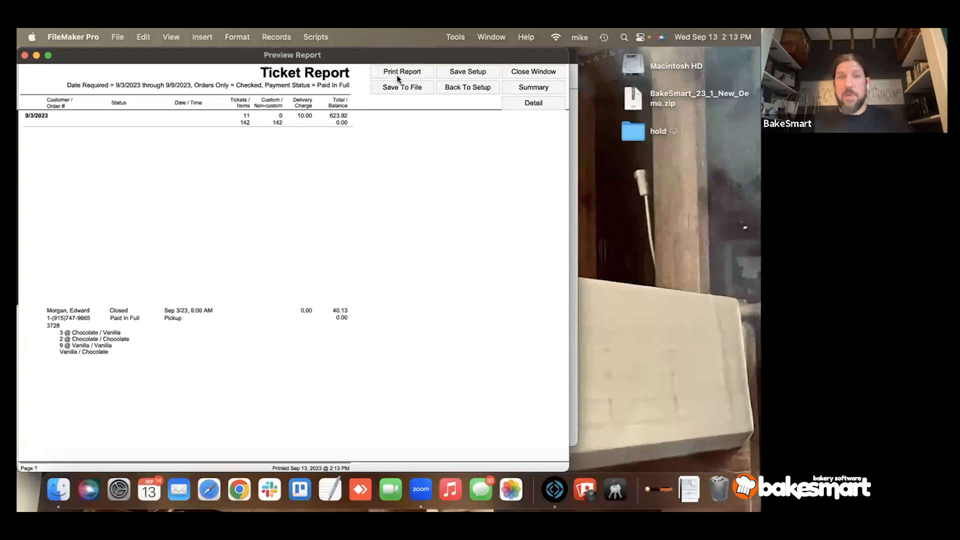
click(396, 87)
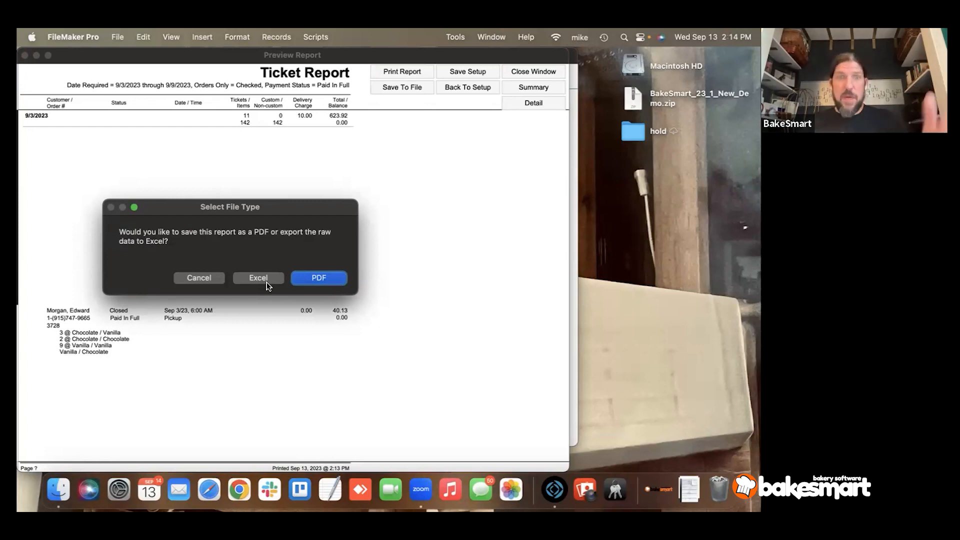
click(204, 281)
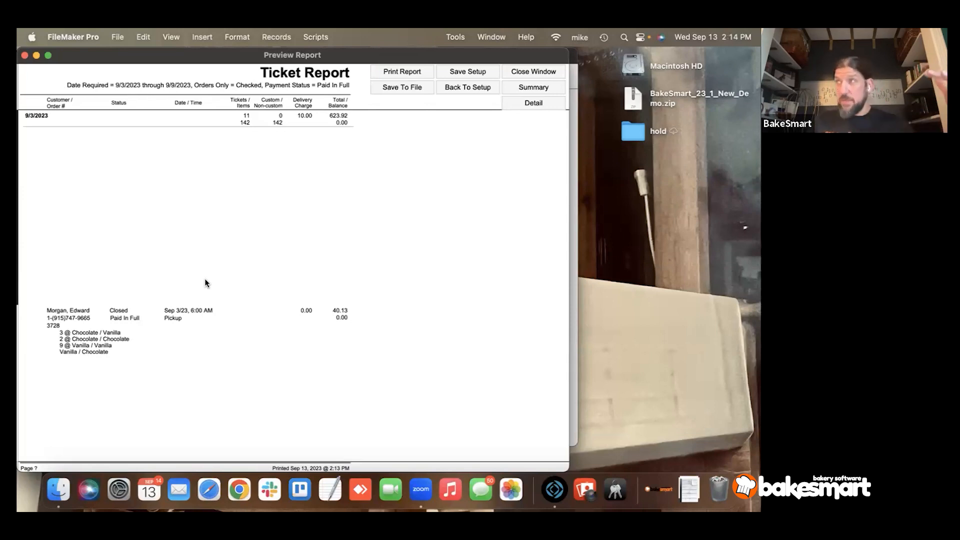
Step: Save the report setup under the owner's first name followed by "Ticket Report (Last Week)"
click(475, 74)
text(M)
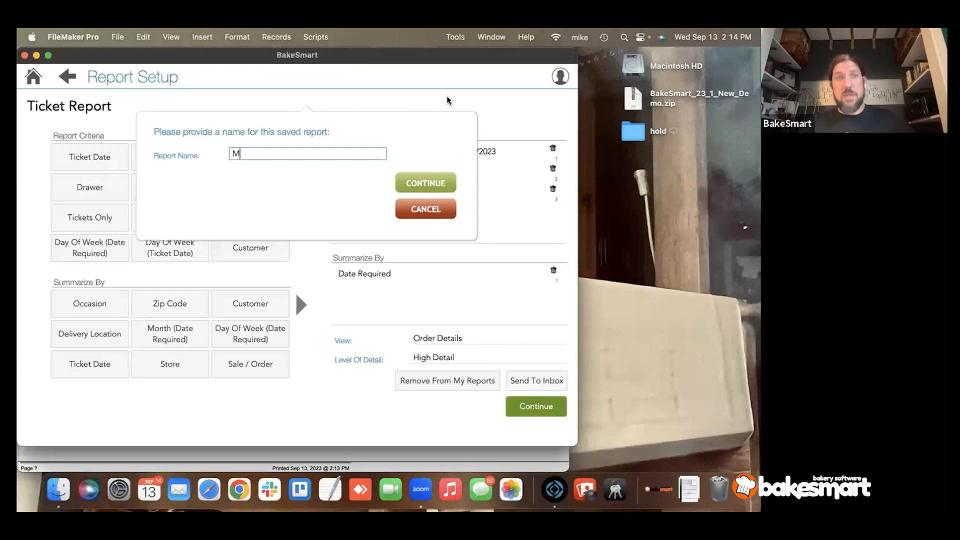
text(ike's Ticket Report)
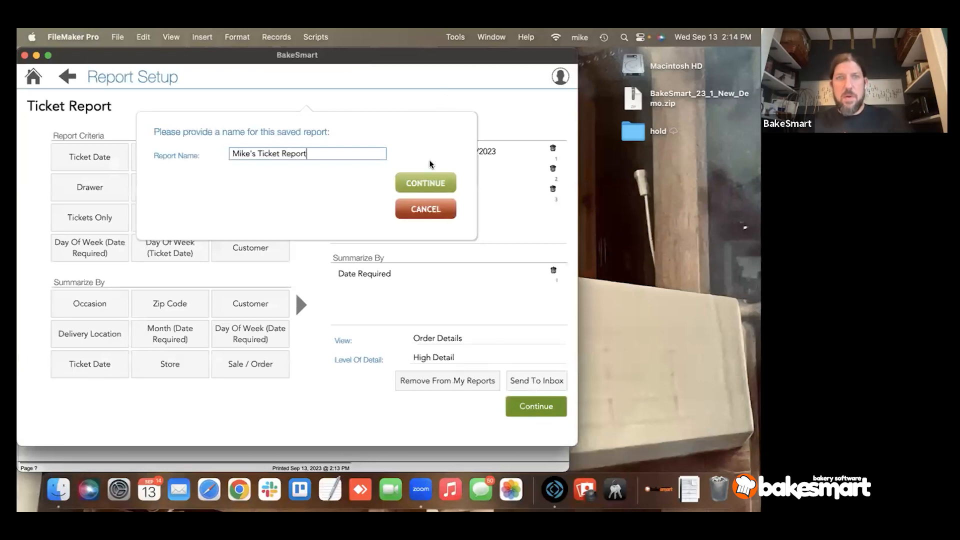
click(358, 188)
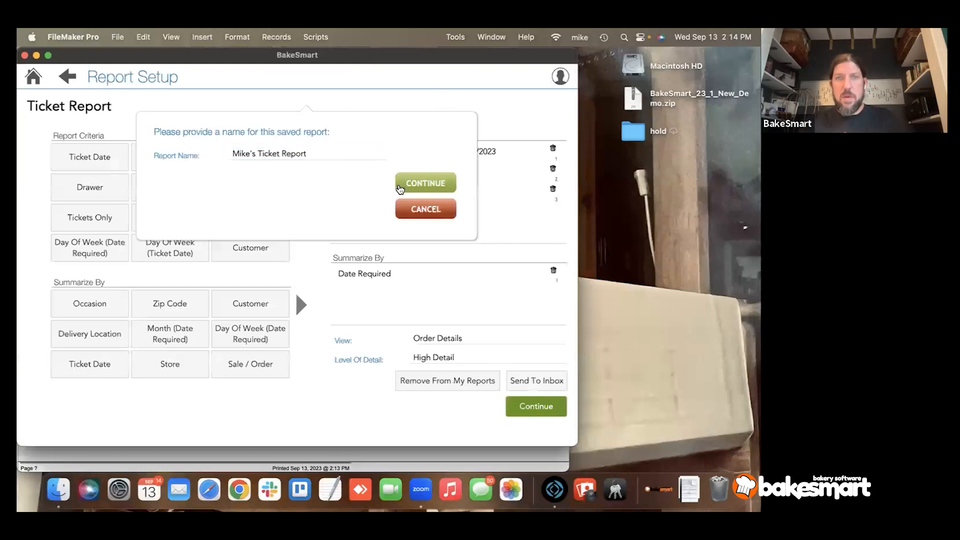
click(350, 156)
click(346, 156)
text(()
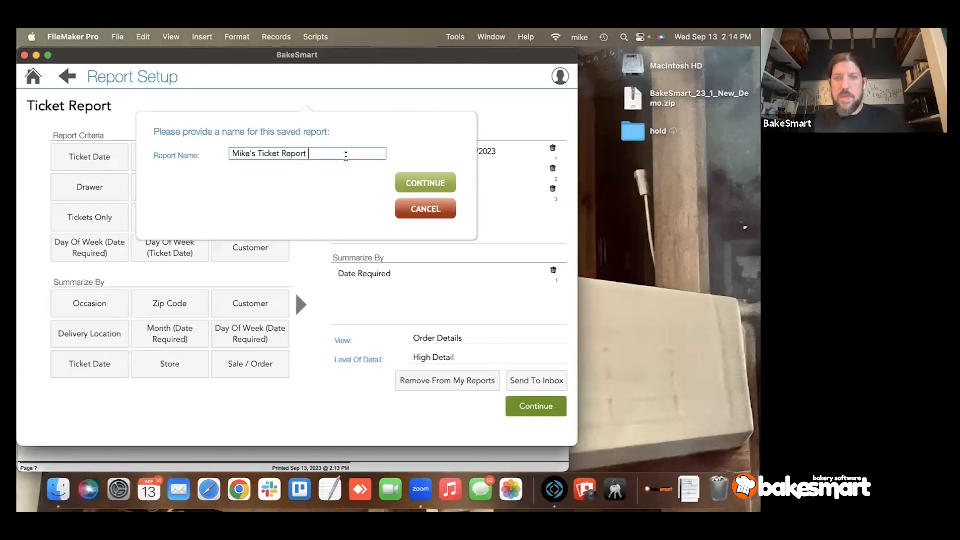
text(Last Week))
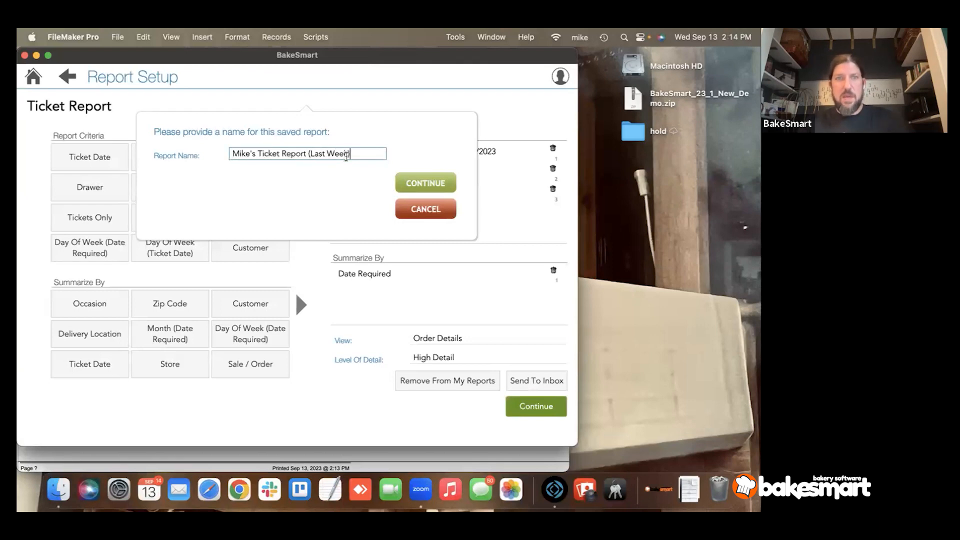
click(340, 170)
click(412, 180)
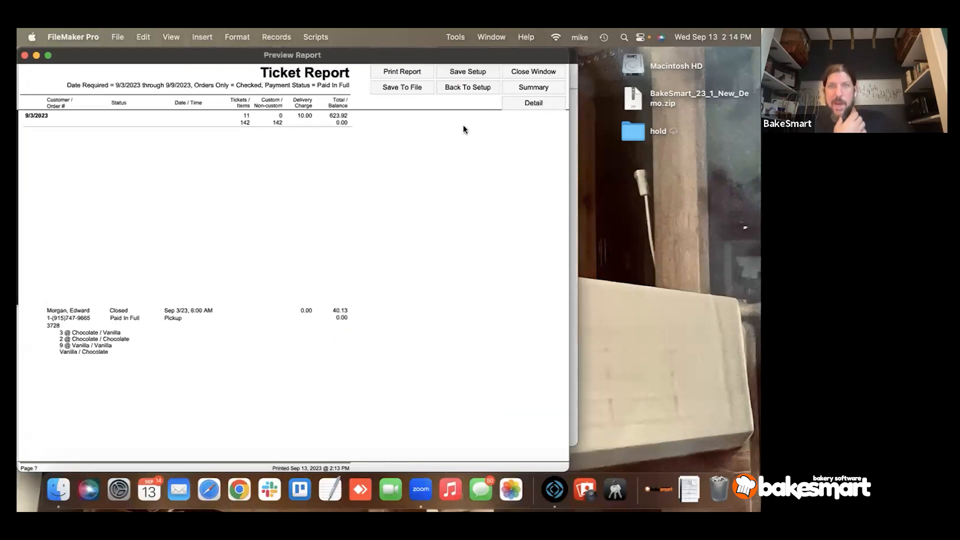
Step: Close the report preview and reopen the newly saved last-week ticket report from the saved reports
click(513, 70)
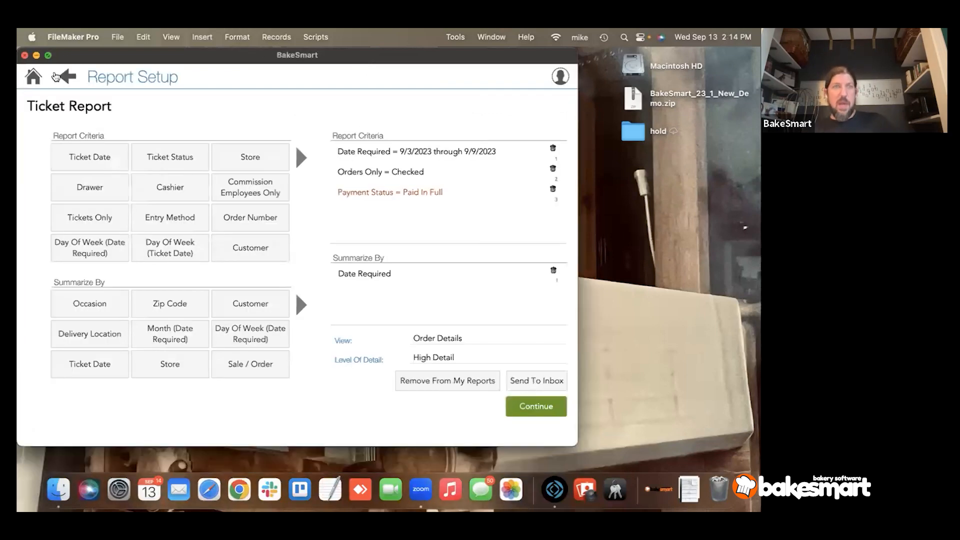
click(66, 78)
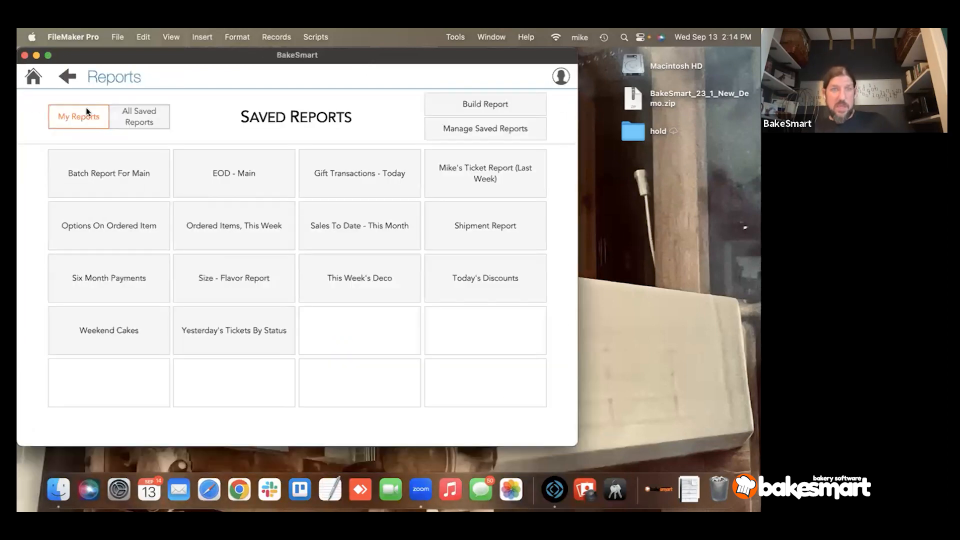
click(465, 189)
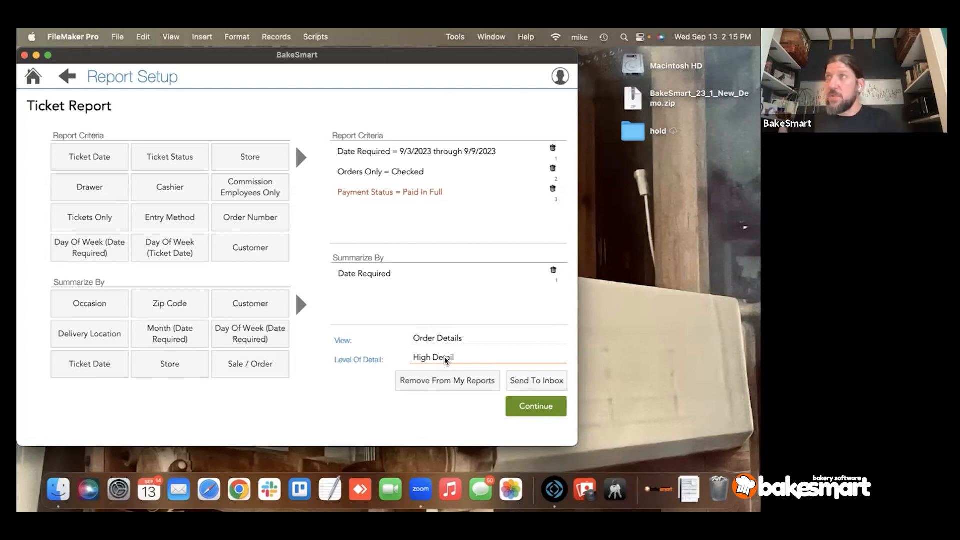
Step: Set up automatic delivery of the last-week ticket report as a Repeating PDF sent by Email
click(520, 382)
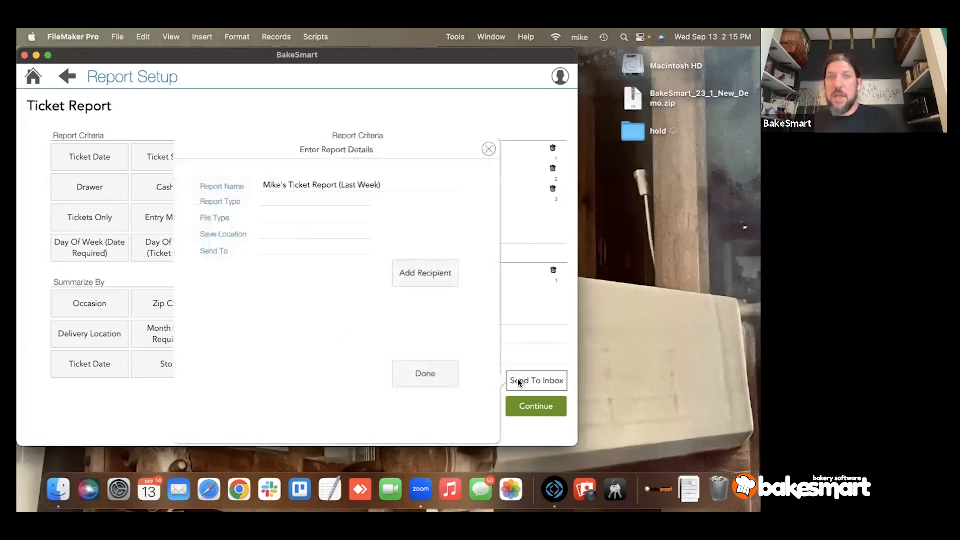
click(304, 185)
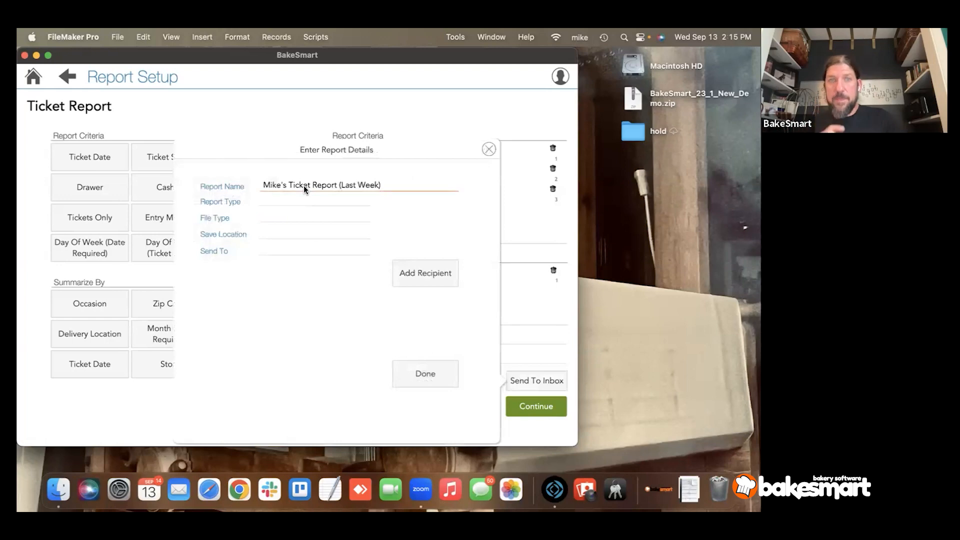
click(304, 200)
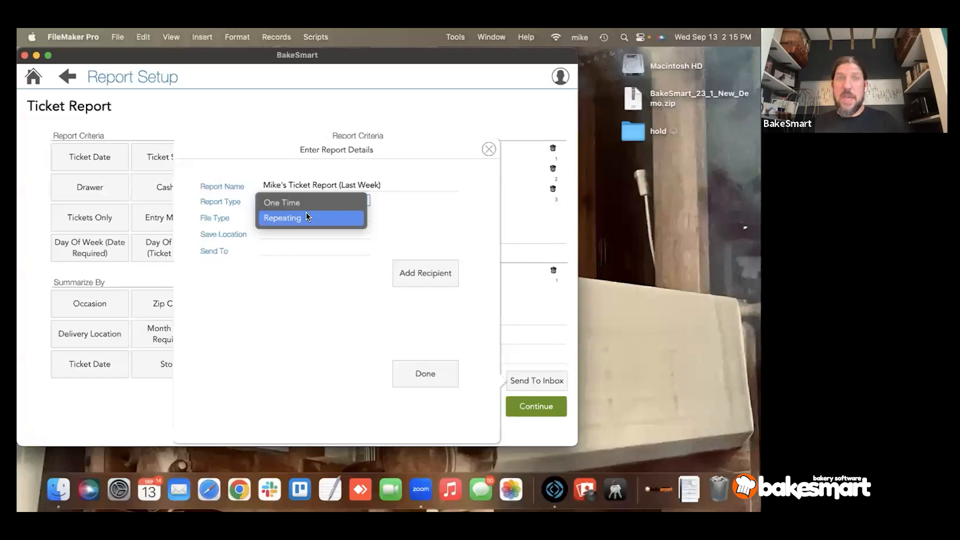
click(306, 217)
click(301, 215)
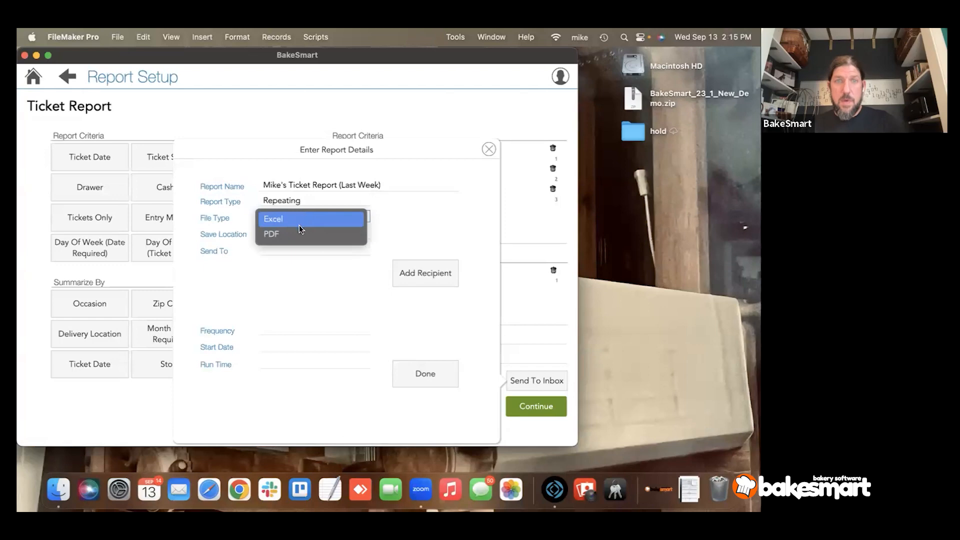
click(299, 230)
click(297, 234)
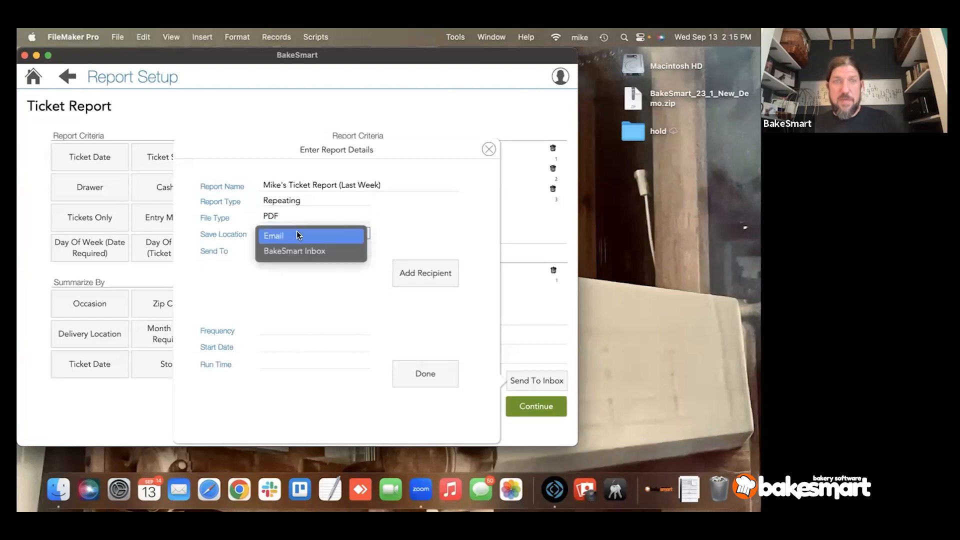
click(296, 233)
Step: Send the report to Myself and add Tinker Bell and Tweety Bird as further recipients
click(297, 251)
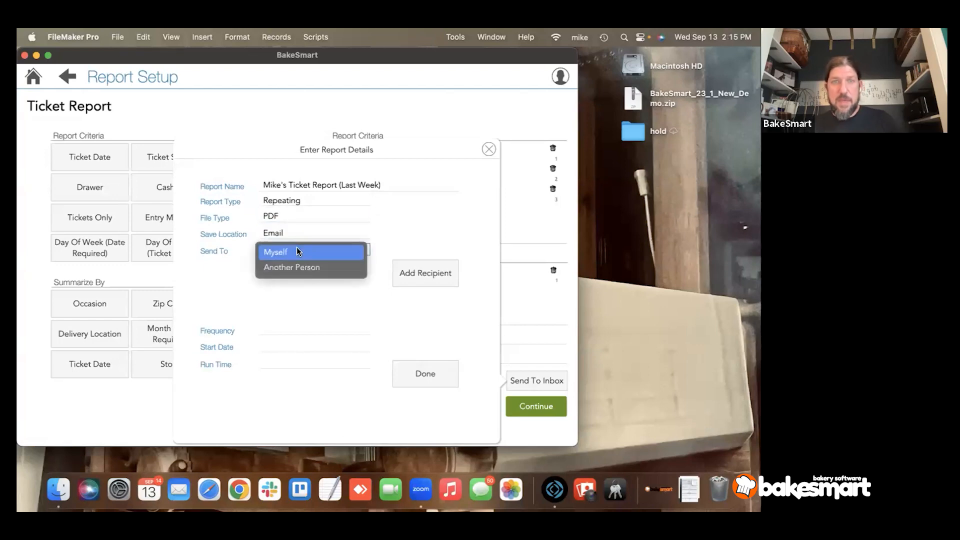
click(296, 247)
click(418, 275)
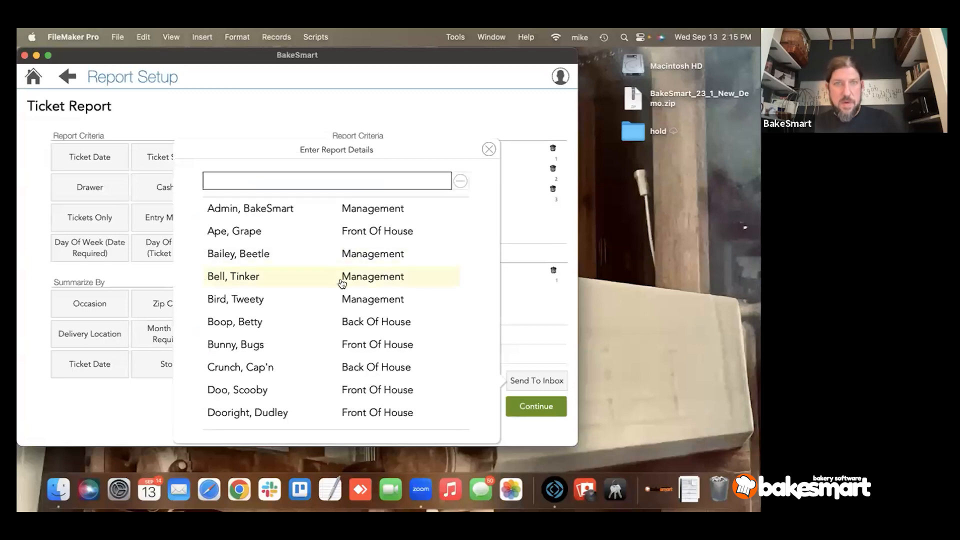
click(338, 278)
click(421, 270)
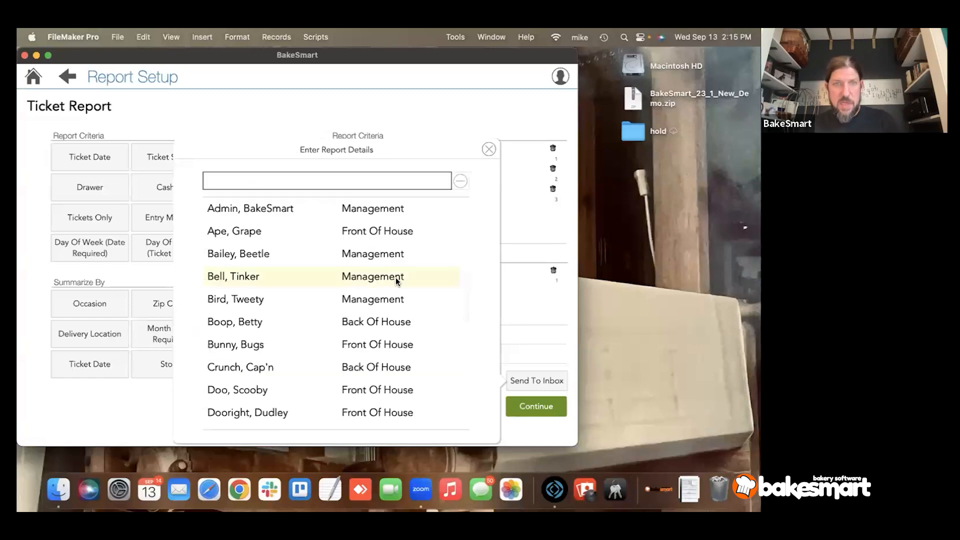
click(310, 301)
Step: Schedule the report Weekly from 9/17/2023 at 10:00 PM and submit the delivery request
click(285, 330)
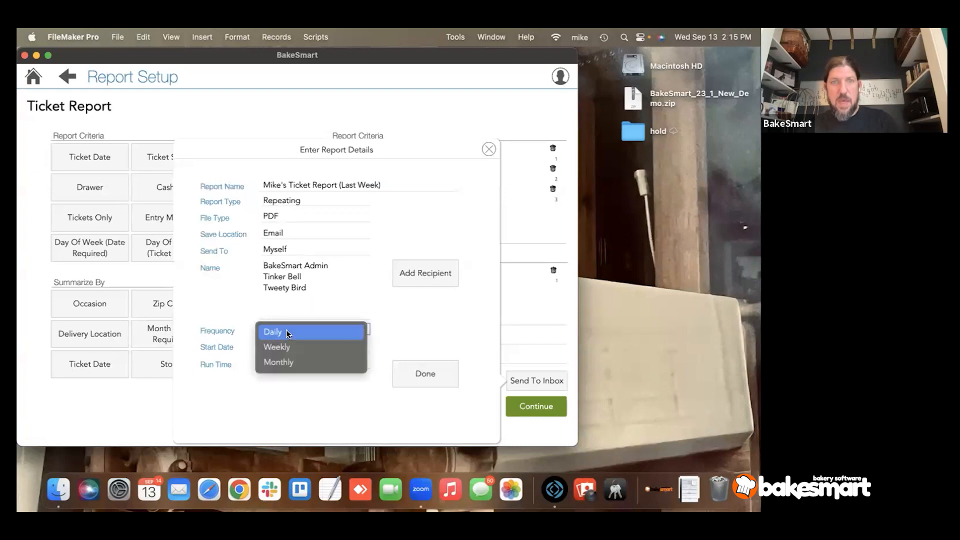
click(290, 347)
click(290, 347)
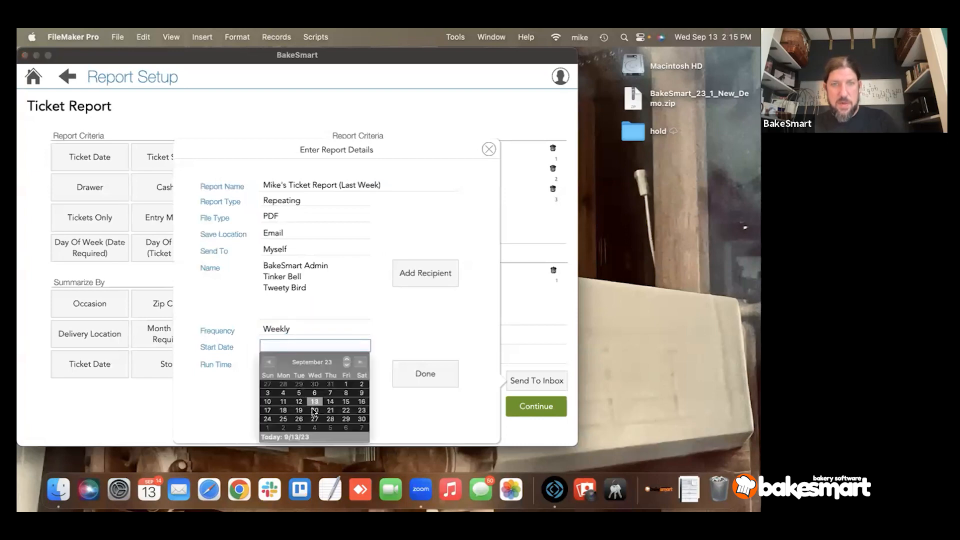
click(268, 410)
click(274, 364)
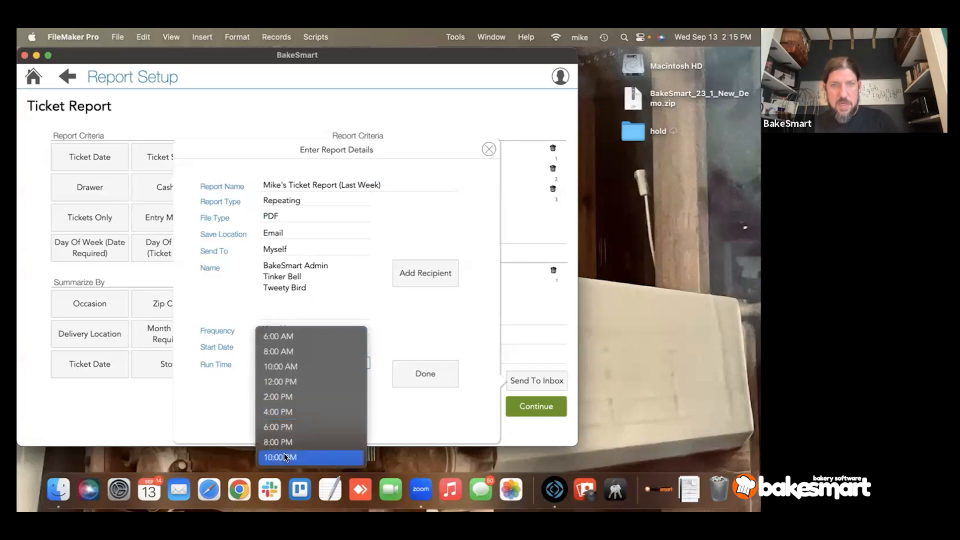
click(285, 457)
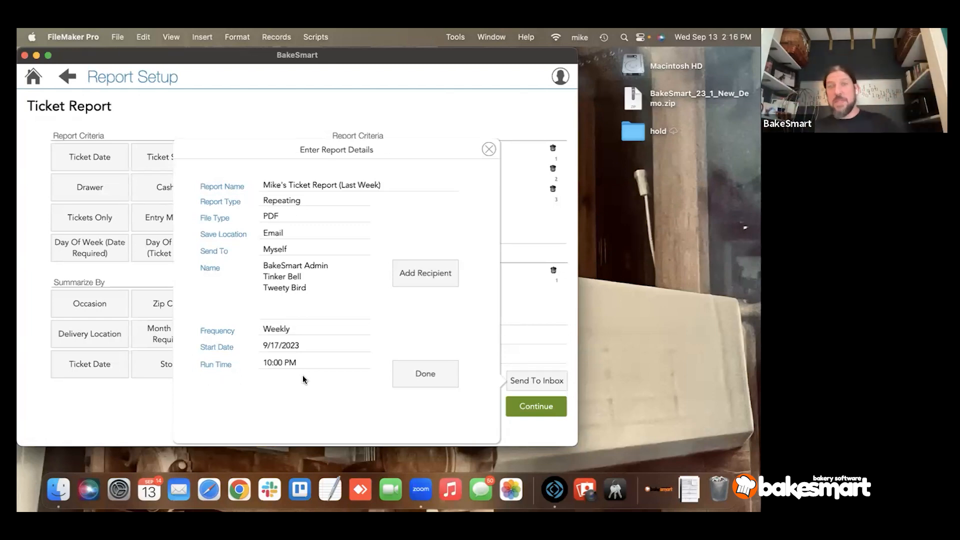
click(425, 373)
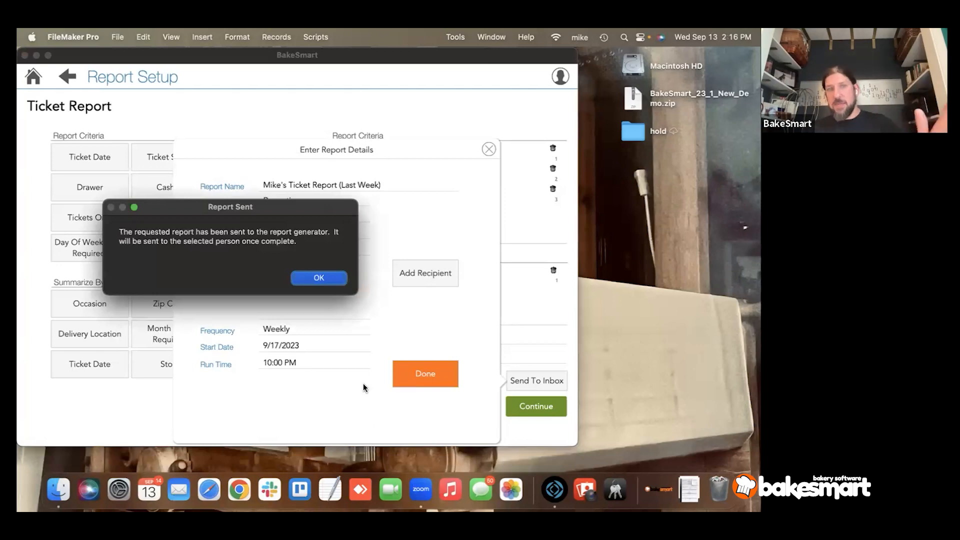
click(319, 281)
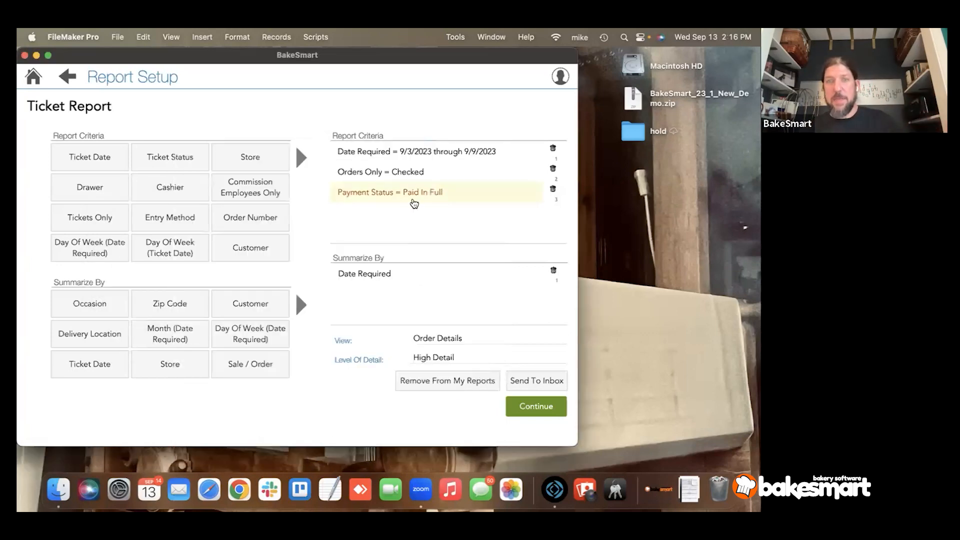
Step: Review the scheduled ticket report's criteria and its delivery details in the Automatic reports list, without changing them
click(66, 79)
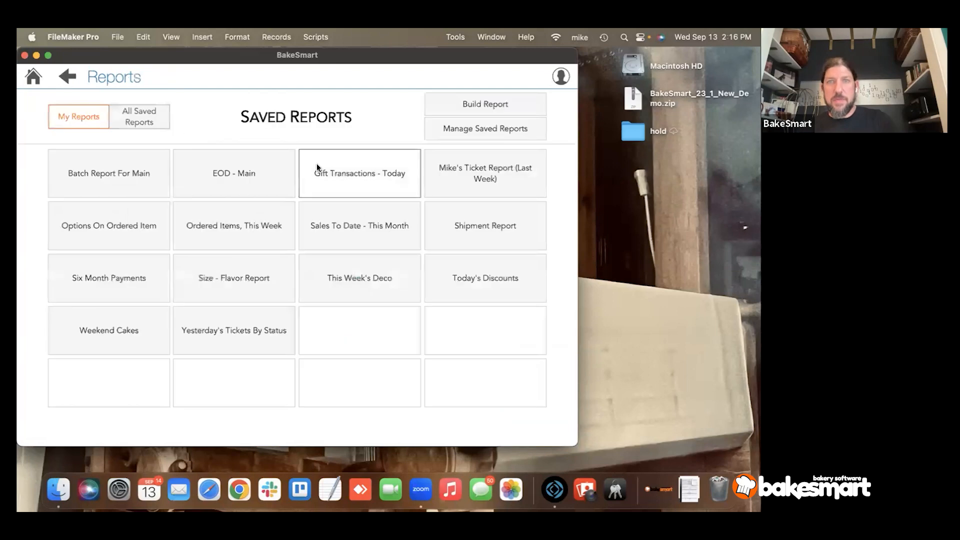
click(435, 131)
click(305, 104)
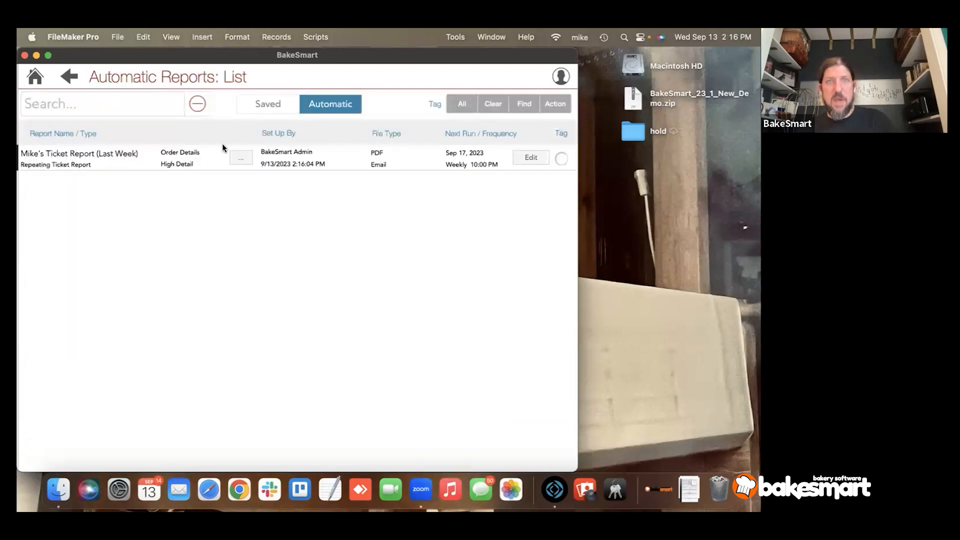
click(240, 158)
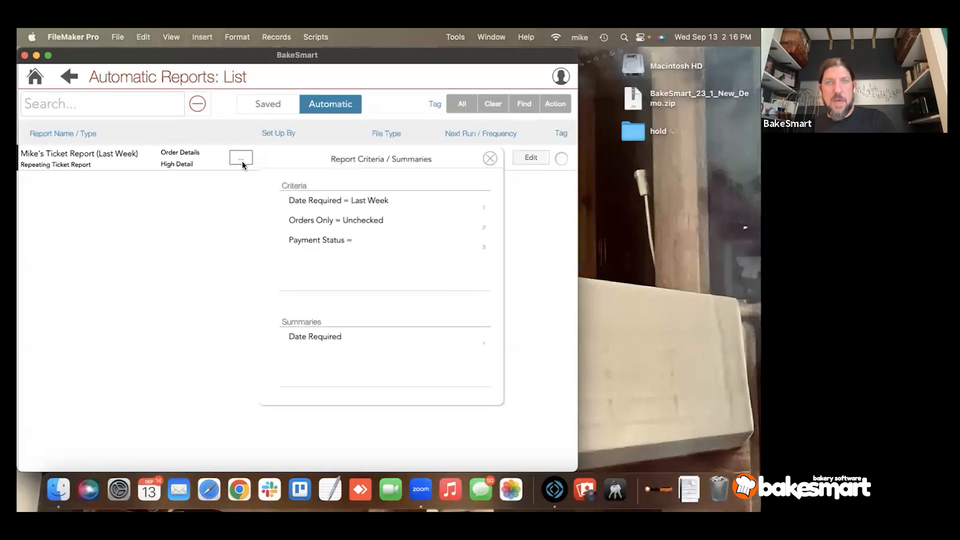
click(239, 160)
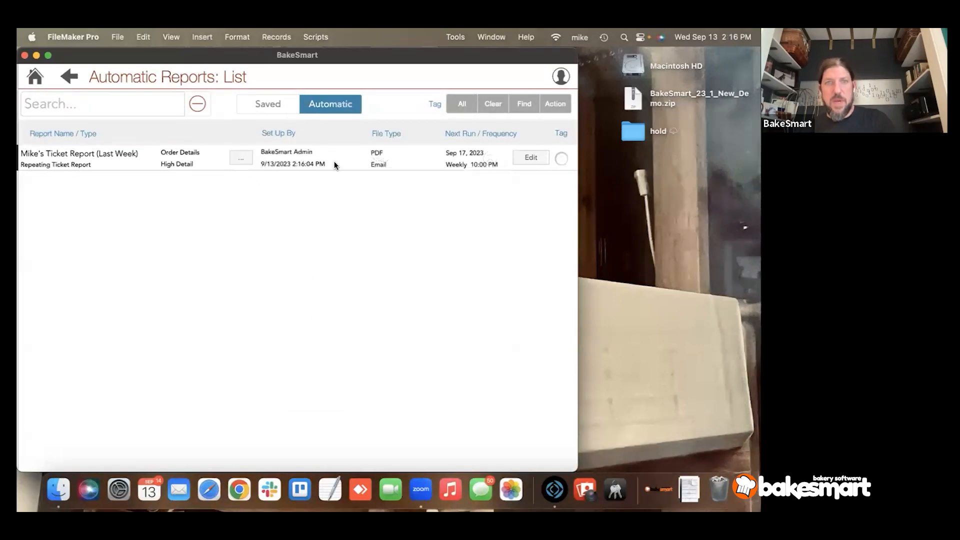
click(525, 158)
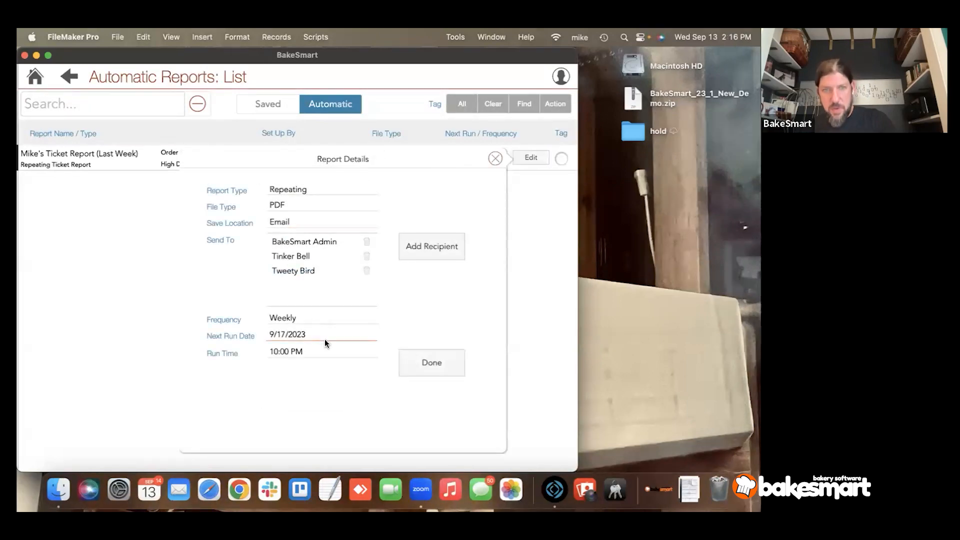
click(495, 159)
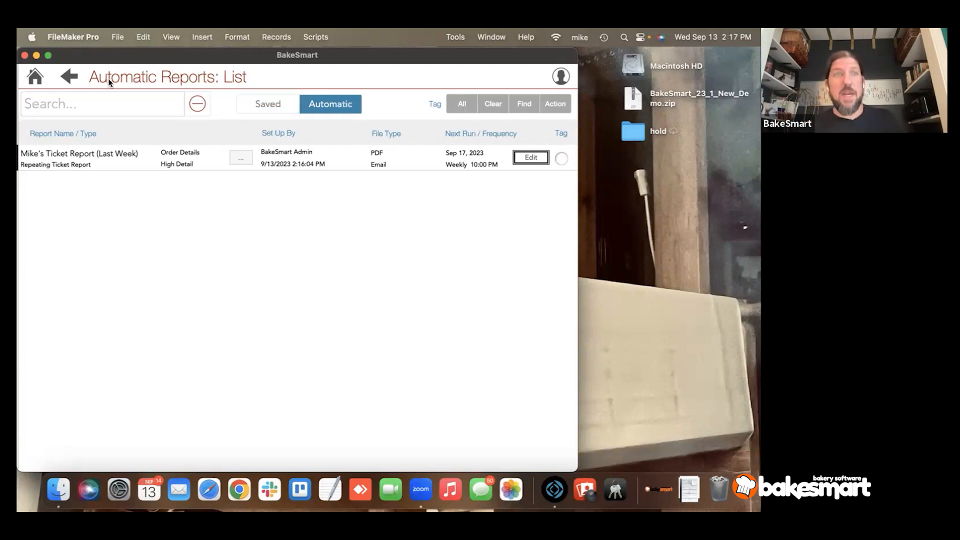
Step: Leave the Automatic reports list, return to the main screen and check the BakeSmart inbox
click(81, 80)
click(70, 77)
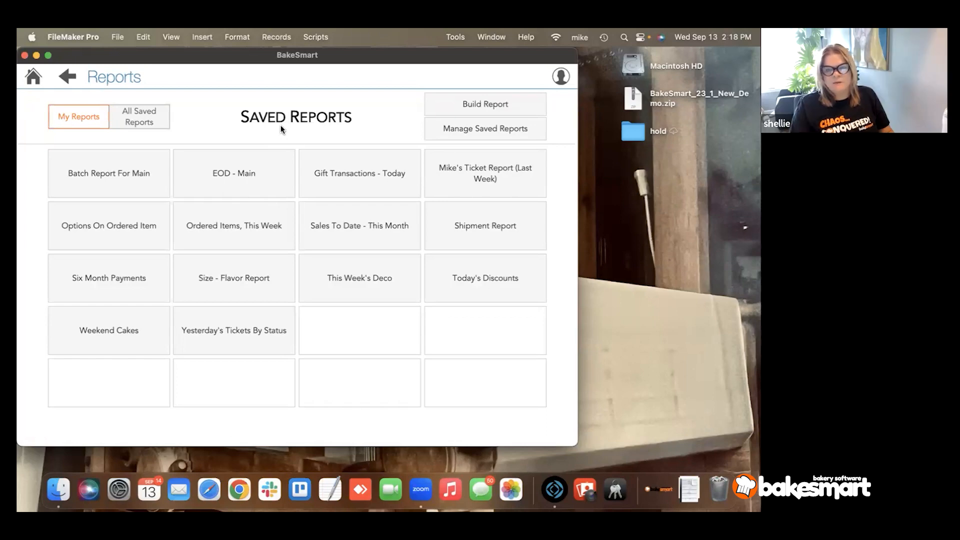
click(67, 77)
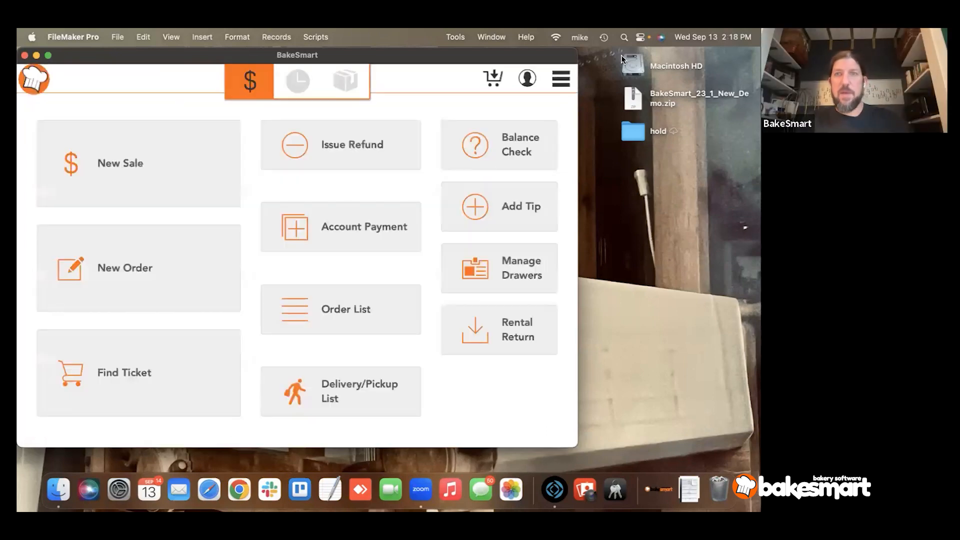
click(562, 78)
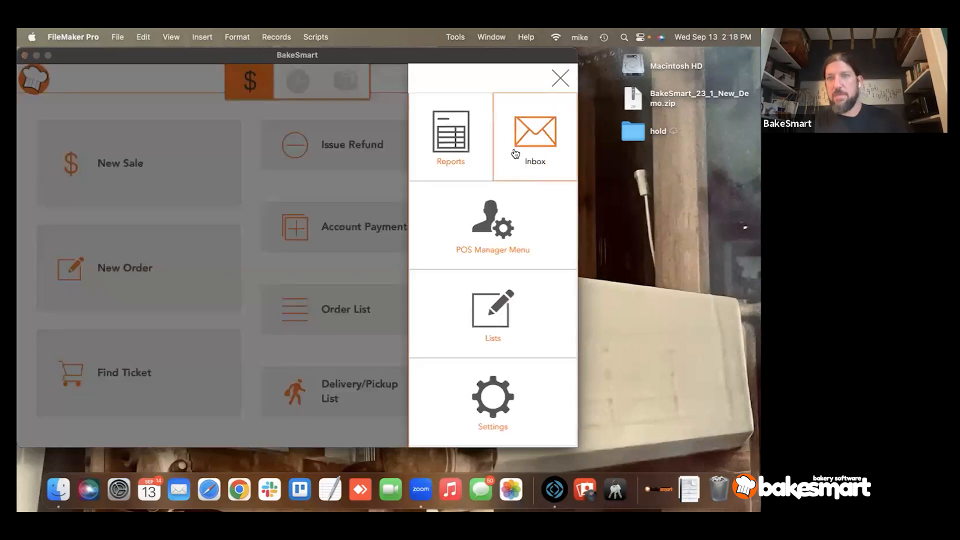
click(548, 124)
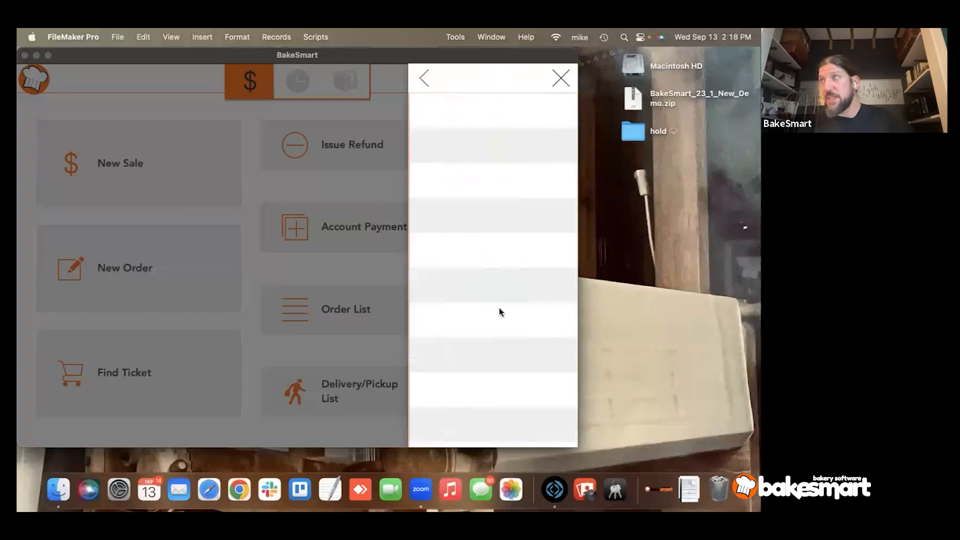
click(428, 80)
Step: Reopen the saved last-week ticket report and set up a One Time delivery as PDF
click(441, 133)
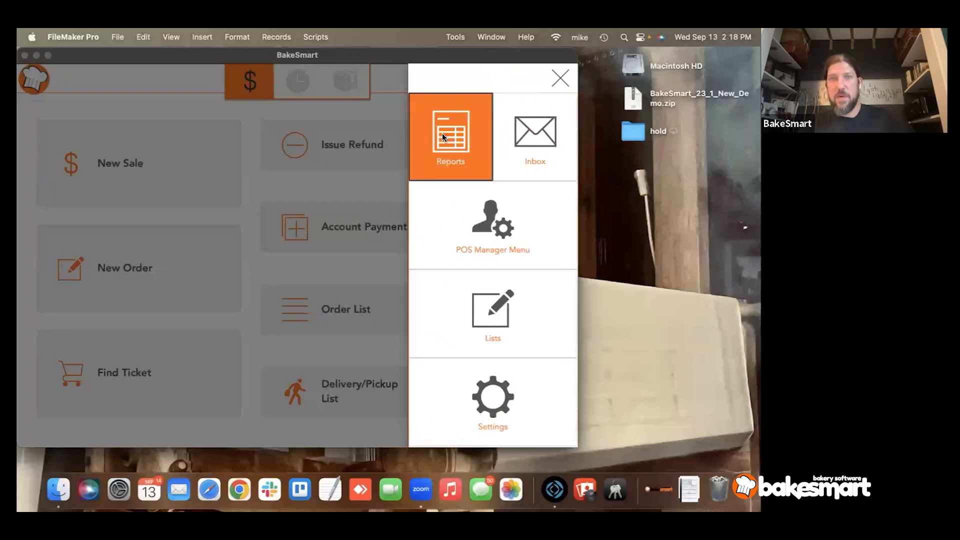
click(452, 187)
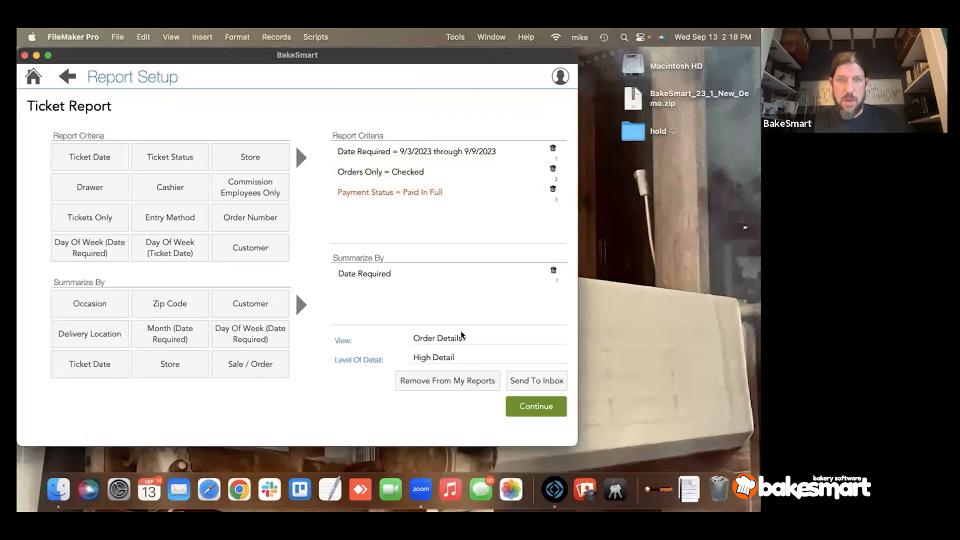
click(530, 380)
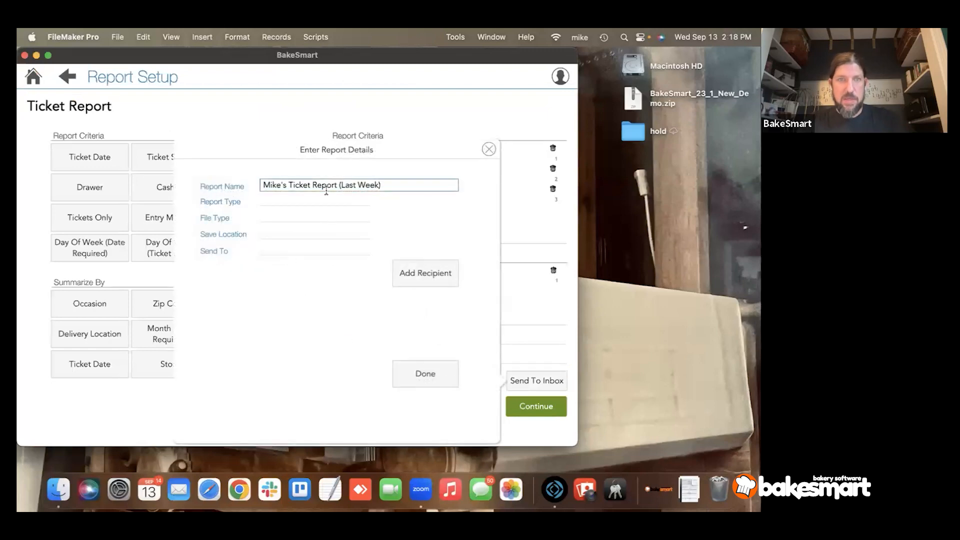
click(313, 200)
click(312, 206)
click(312, 216)
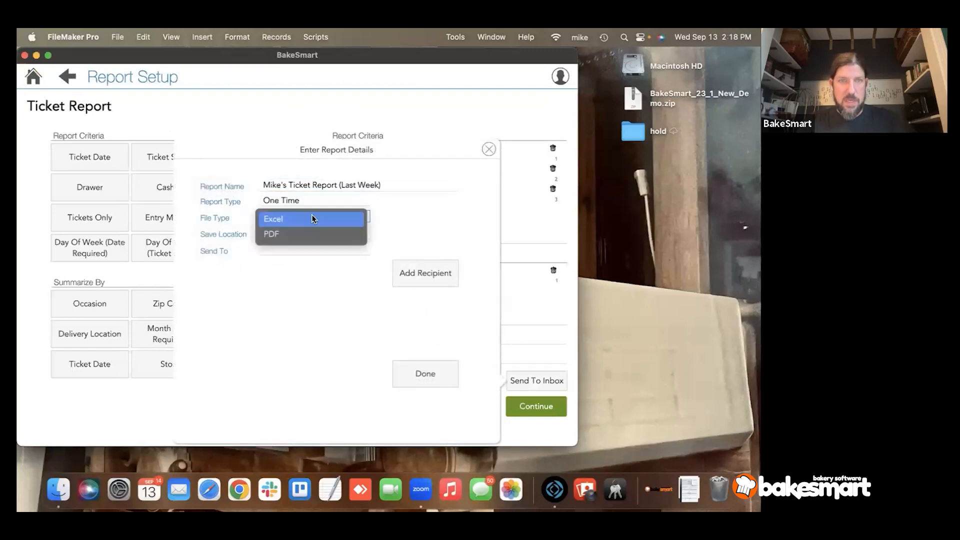
click(310, 231)
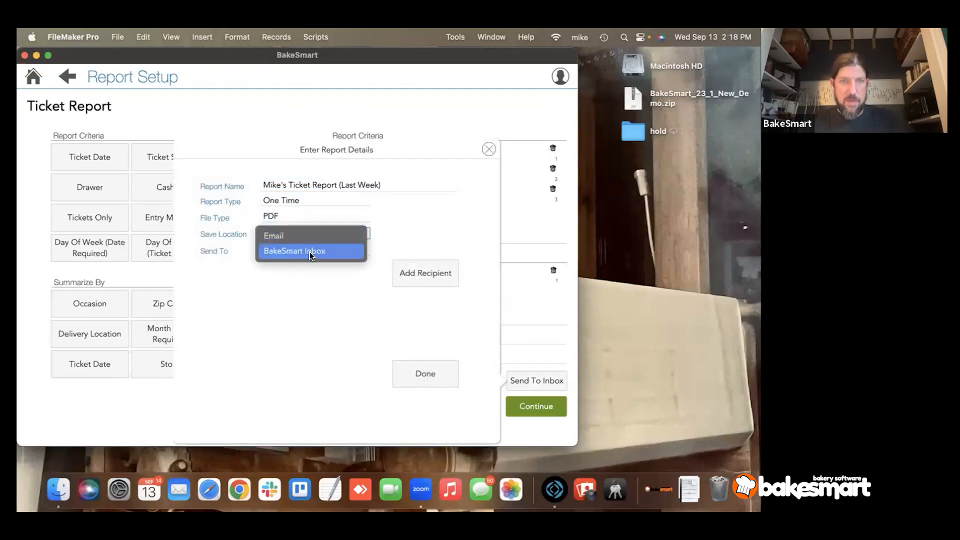
Step: Choose BakeSmart Inbox as the save location with Myself as recipient, and submit the one-time report
click(310, 252)
click(310, 251)
click(310, 253)
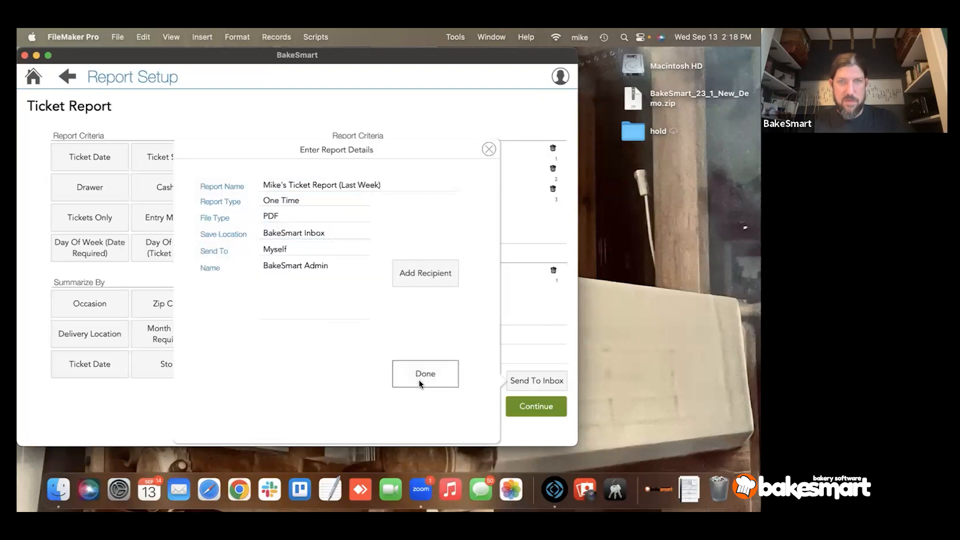
click(440, 380)
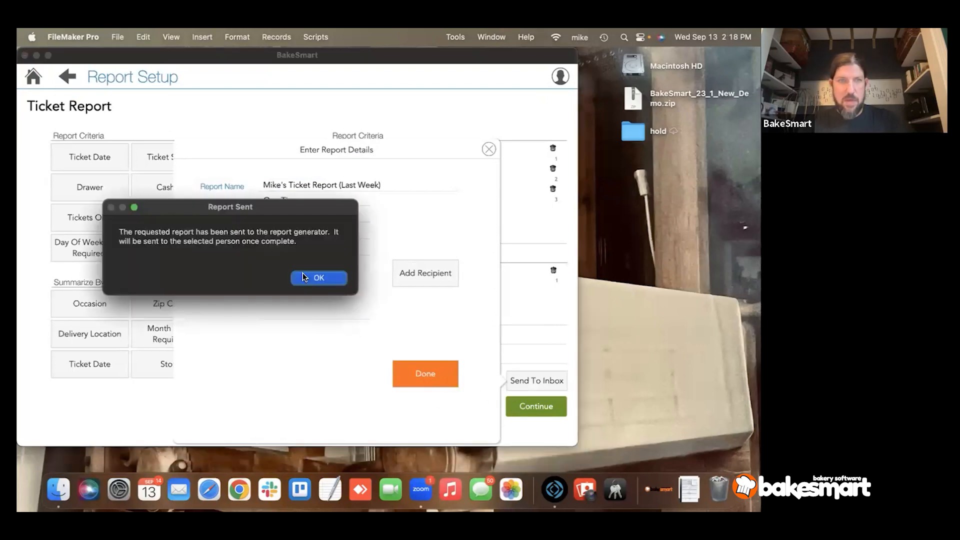
click(302, 275)
Step: Return from the report setup to the main screen and look in the inbox for the one-time report
key(ctrl+Up)
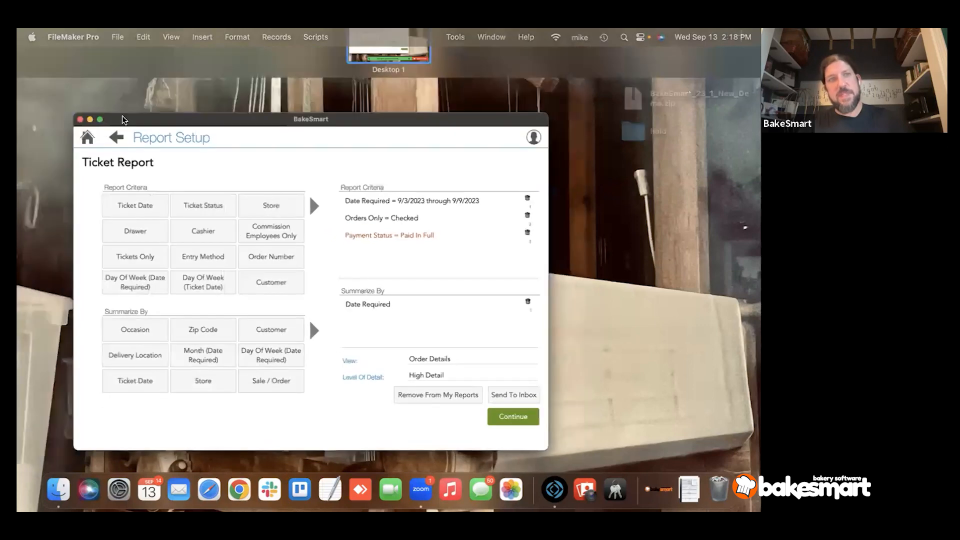
key(ctrl+Up)
click(68, 77)
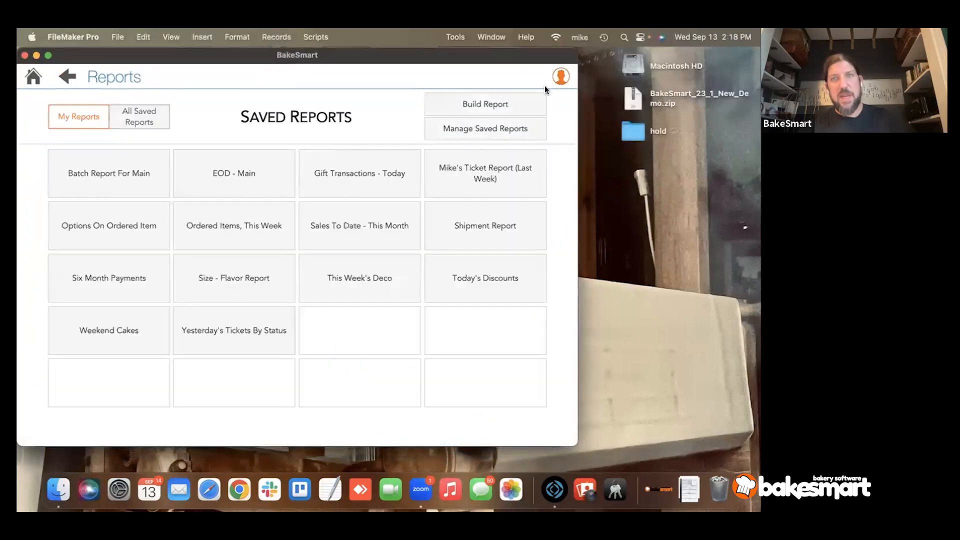
click(67, 78)
click(561, 78)
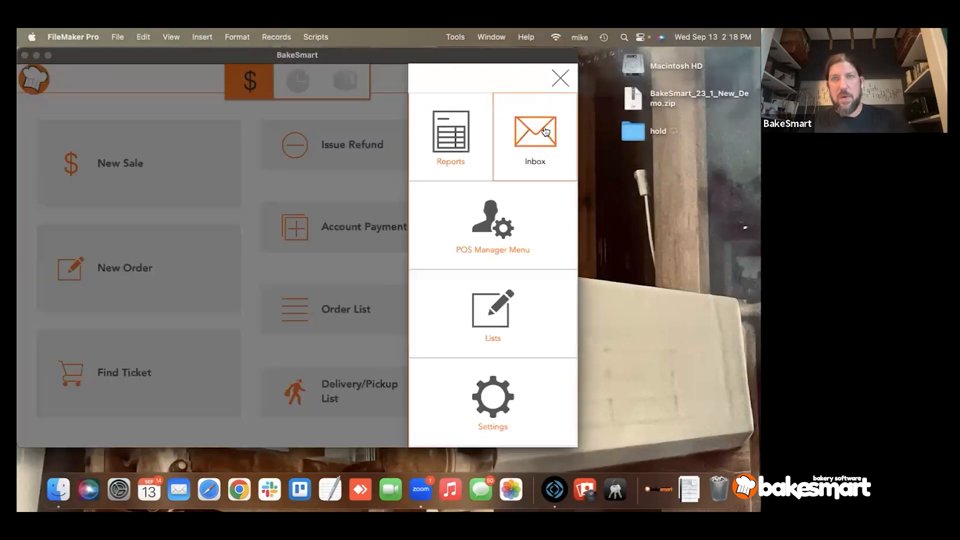
click(467, 127)
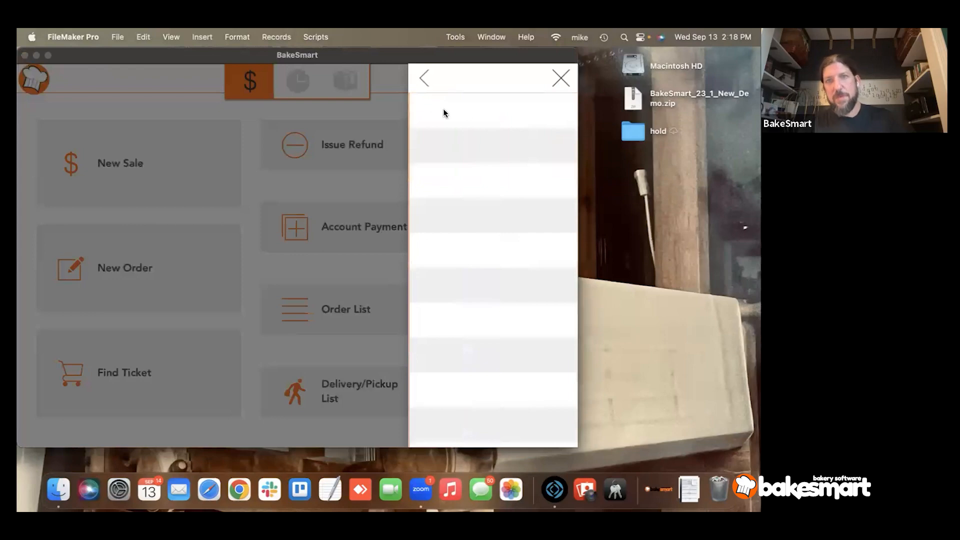
Step: Close the inbox, go to the saved reports and start building an End Of Day report
click(559, 90)
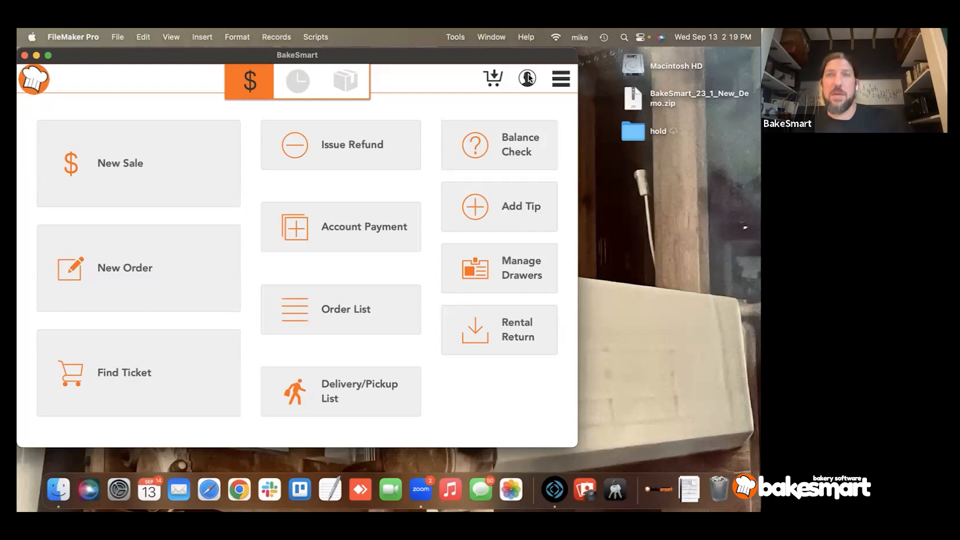
click(560, 78)
click(477, 121)
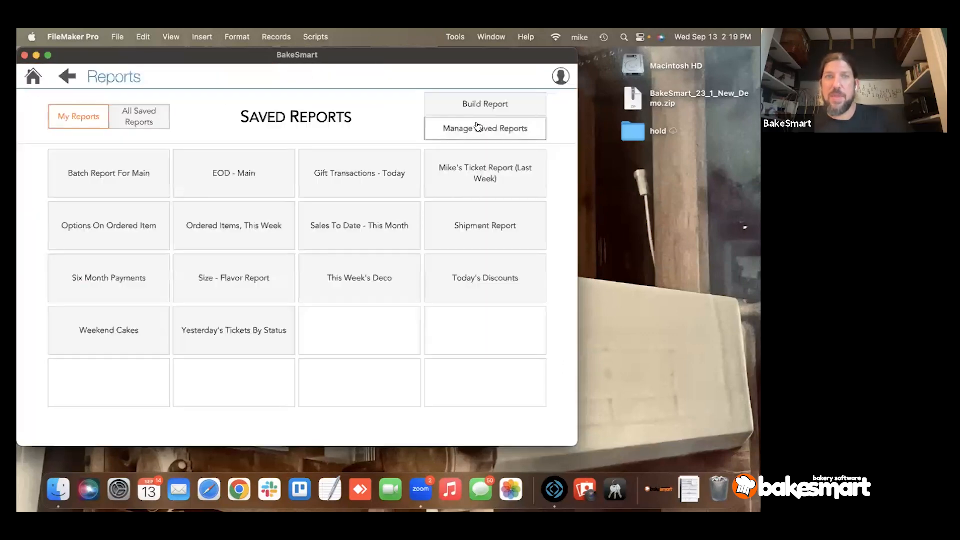
click(457, 98)
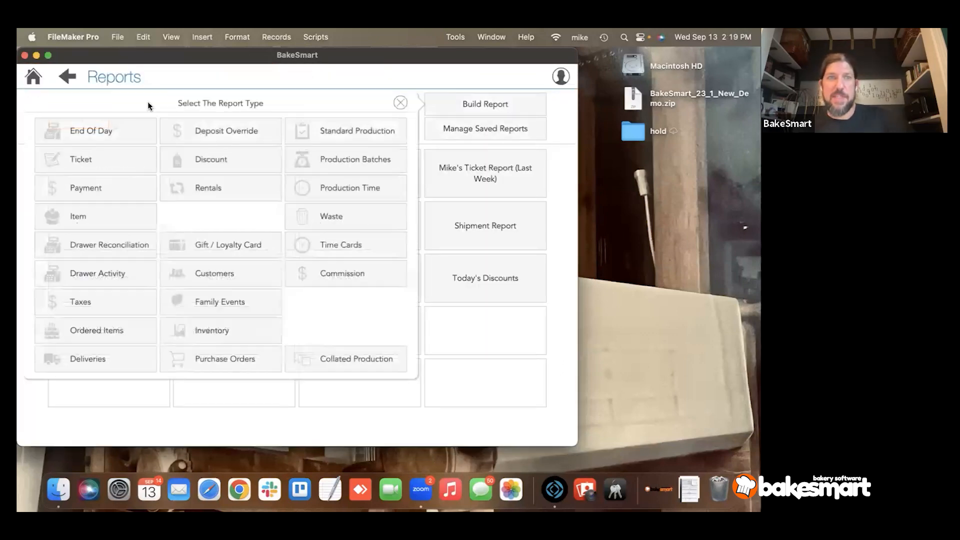
click(83, 130)
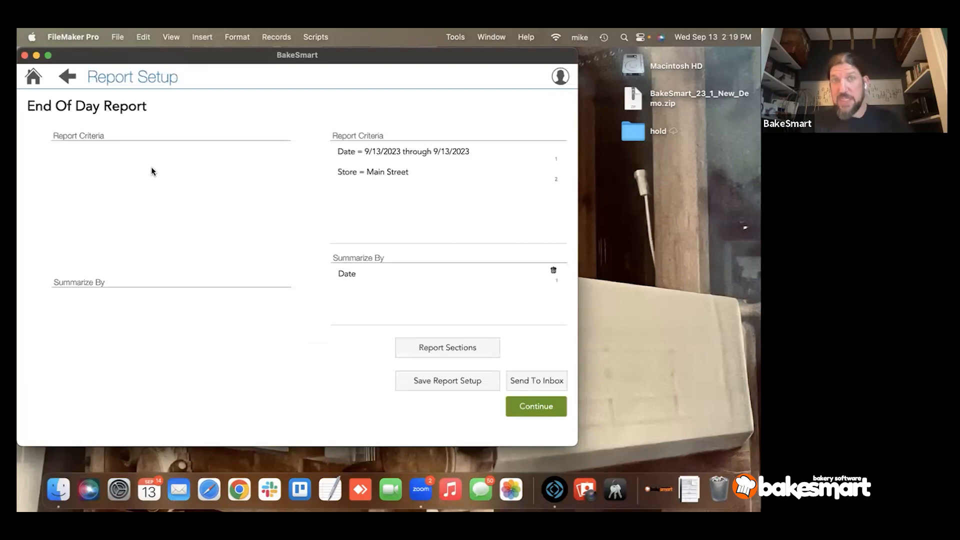
Step: Check the date range options of the End Of Day report and keep the current date
click(368, 147)
click(158, 125)
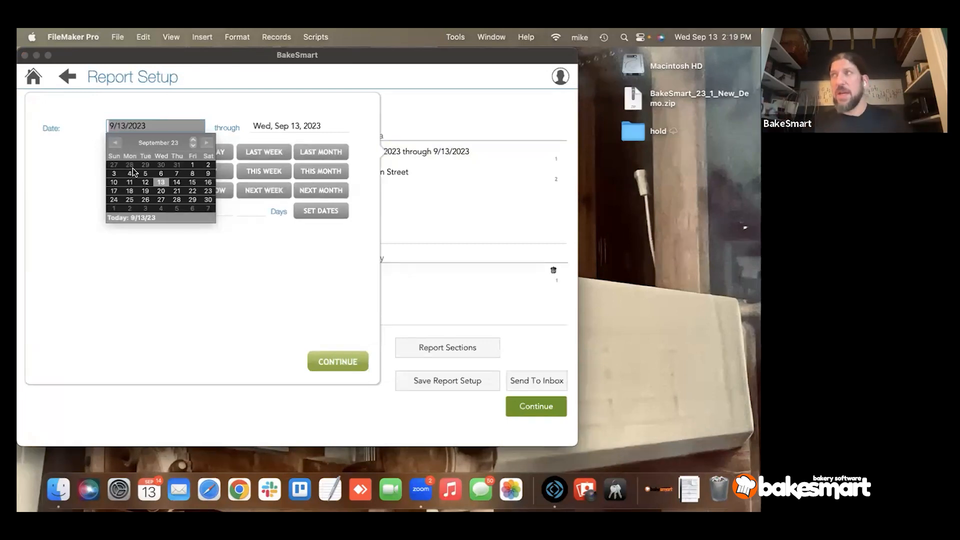
click(291, 313)
click(326, 358)
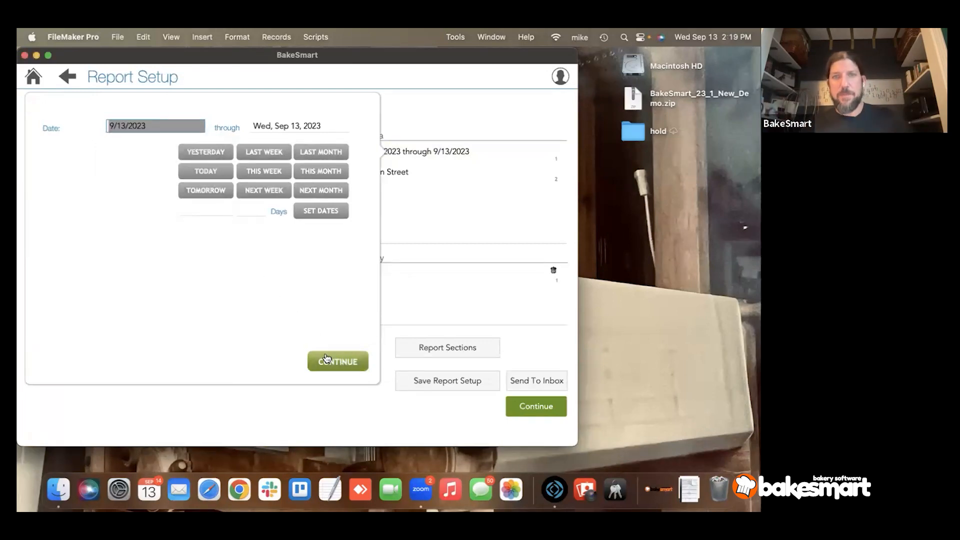
Step: Review which report sections the End Of Day report includes, and go back to the saved reports
click(408, 349)
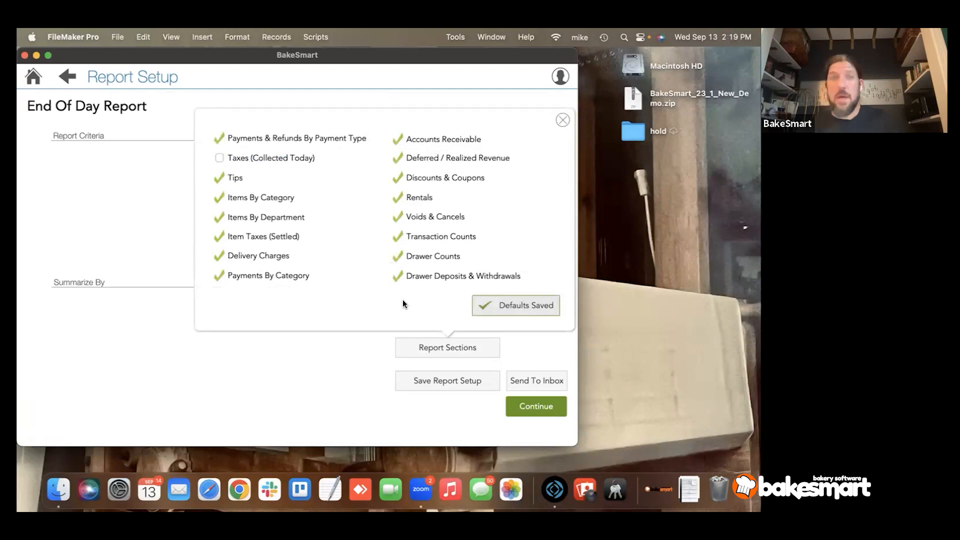
click(566, 122)
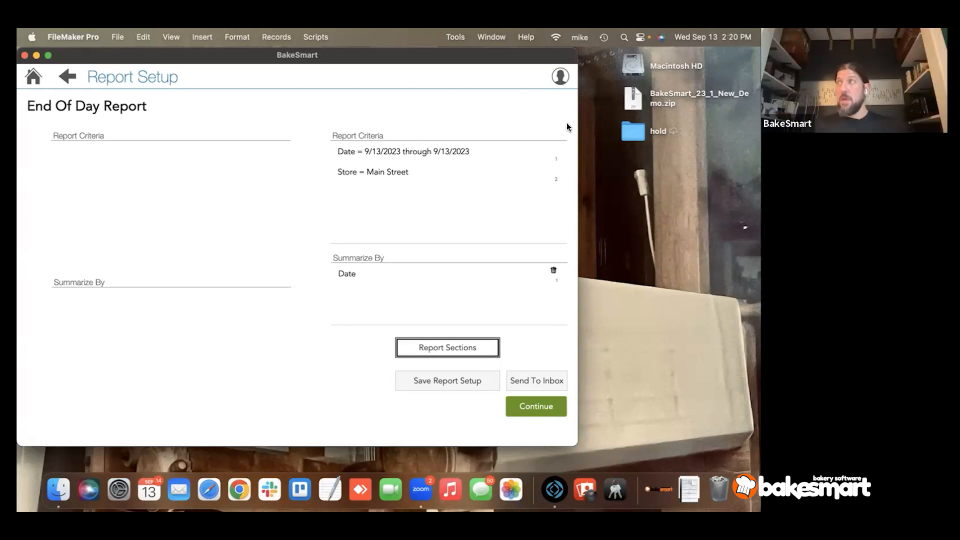
click(70, 78)
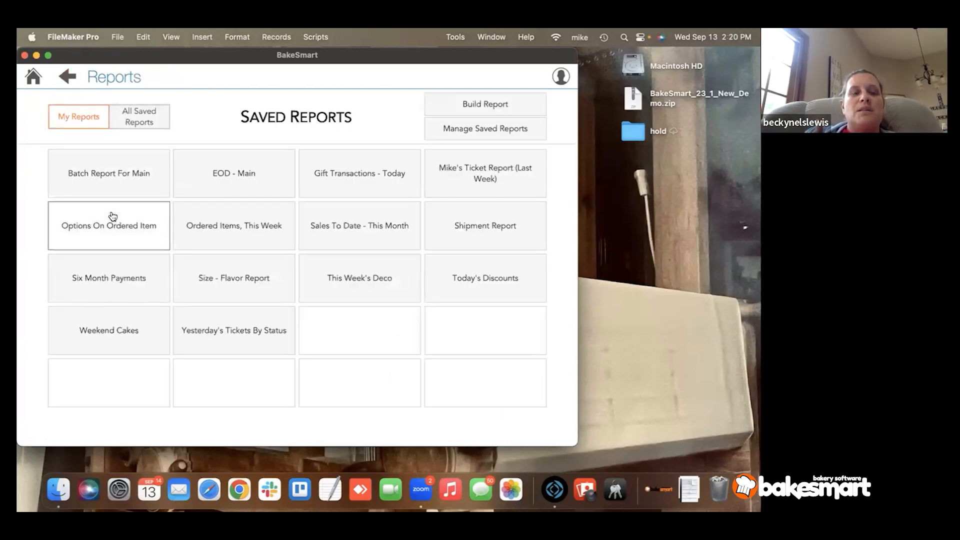
Step: Build an Ordered Items report with Date Required set to last month and the view set to Items and Prices
click(478, 107)
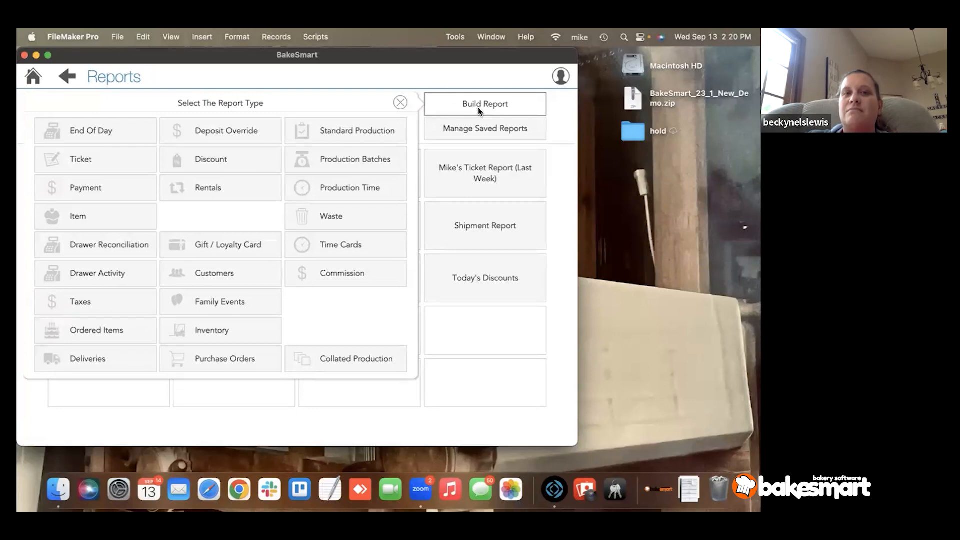
click(86, 325)
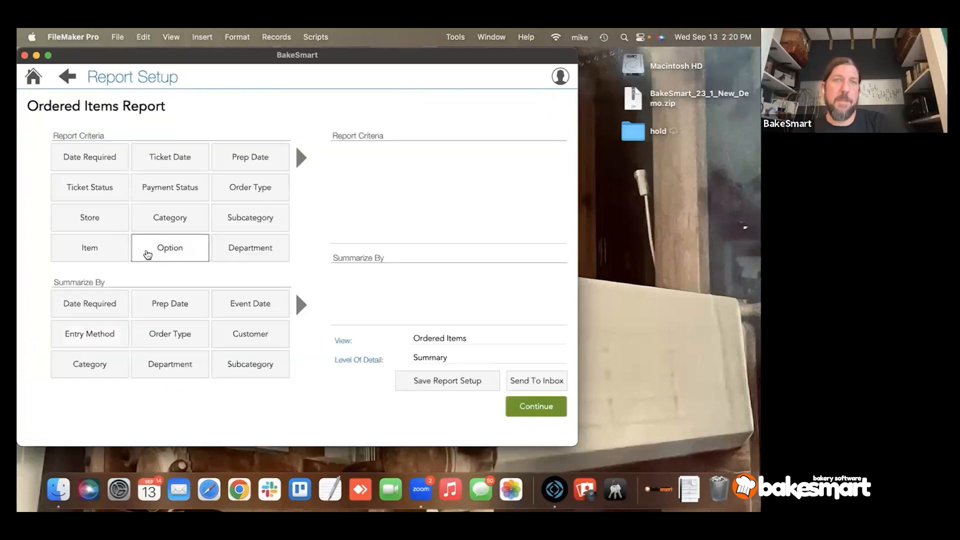
click(95, 165)
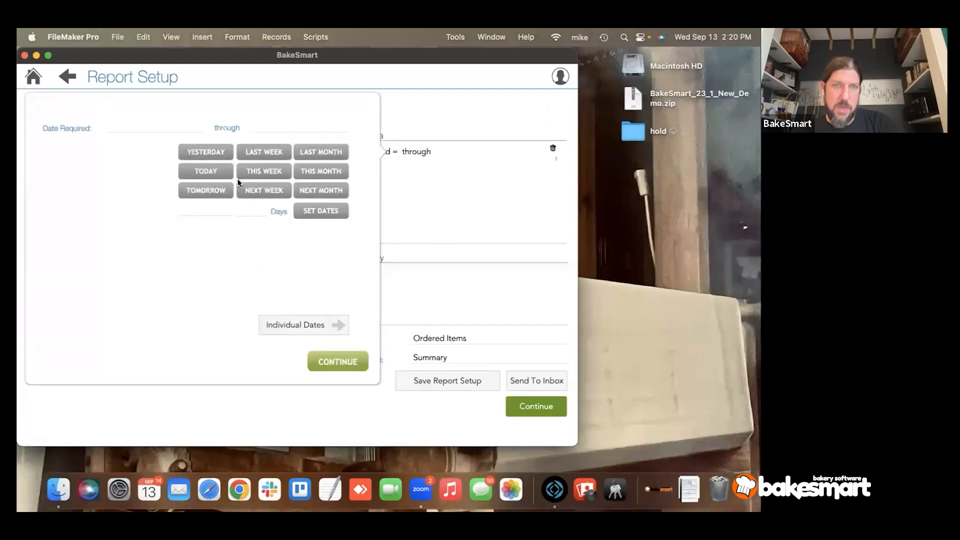
click(304, 163)
click(338, 361)
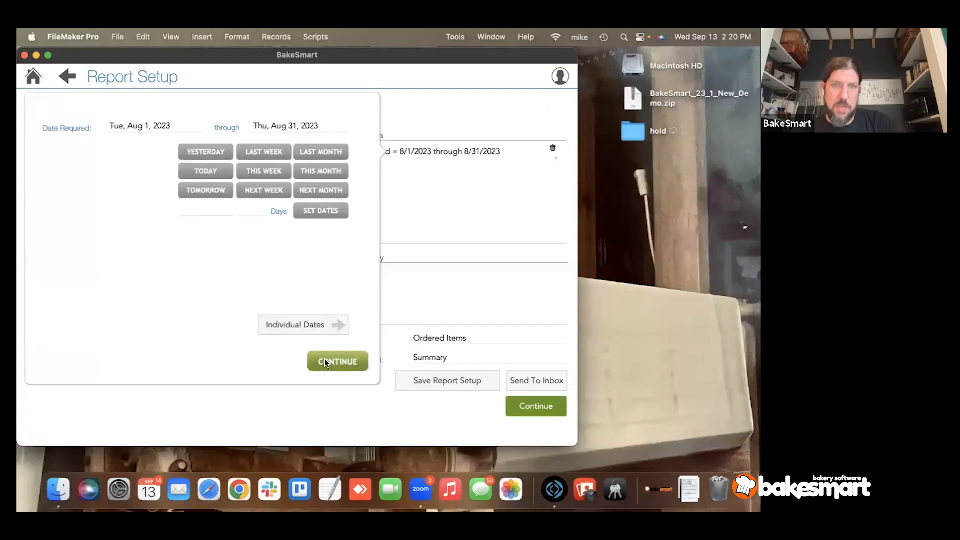
click(459, 340)
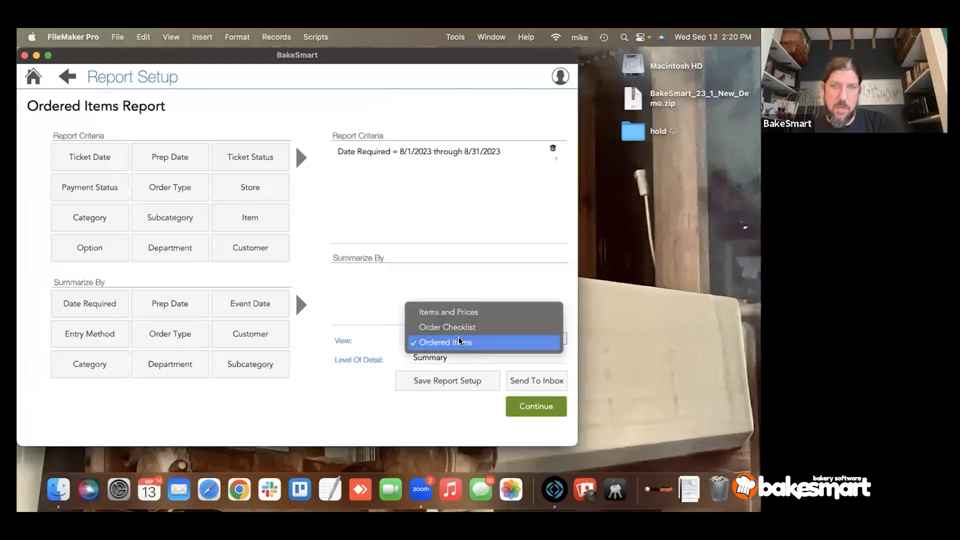
click(453, 312)
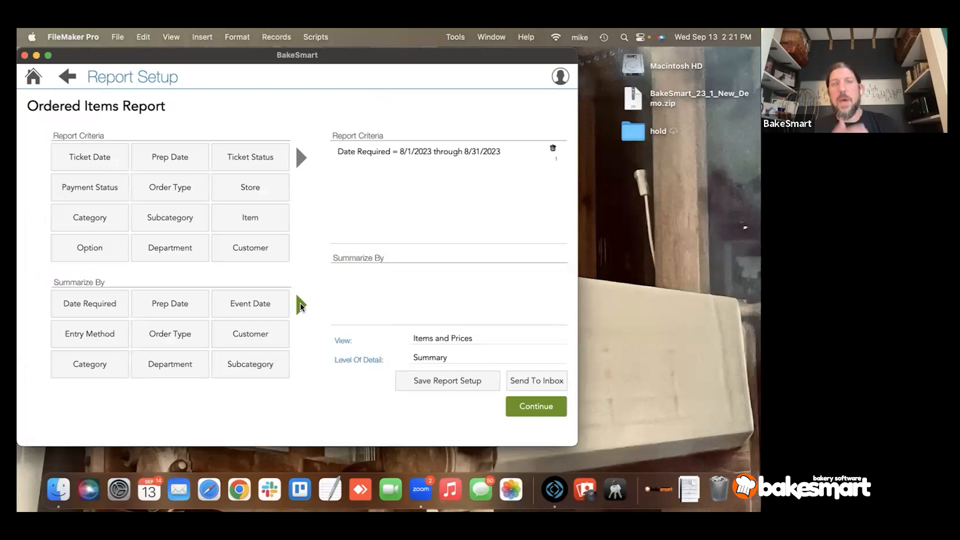
Step: Summarize the Ordered Items report by Category and Item, and preview it
click(300, 305)
click(100, 336)
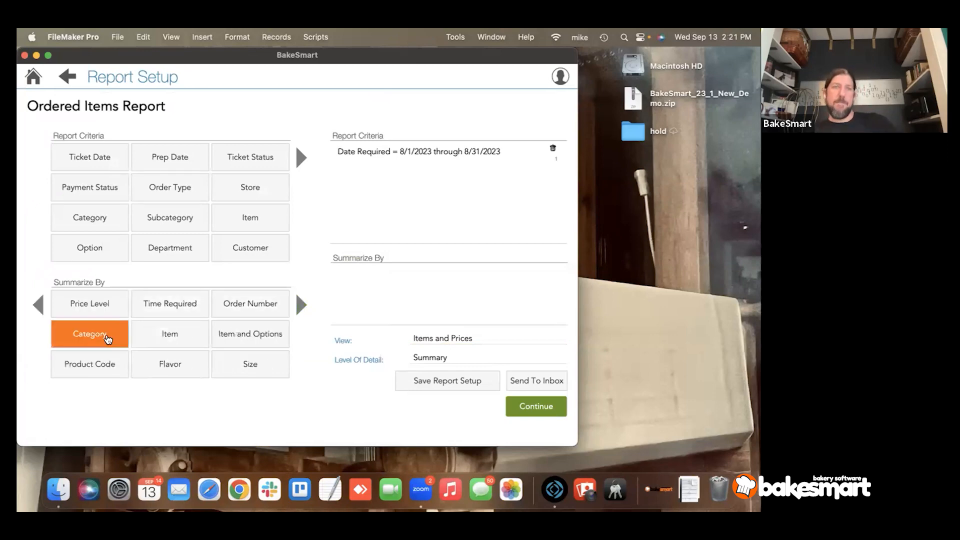
click(95, 334)
click(545, 410)
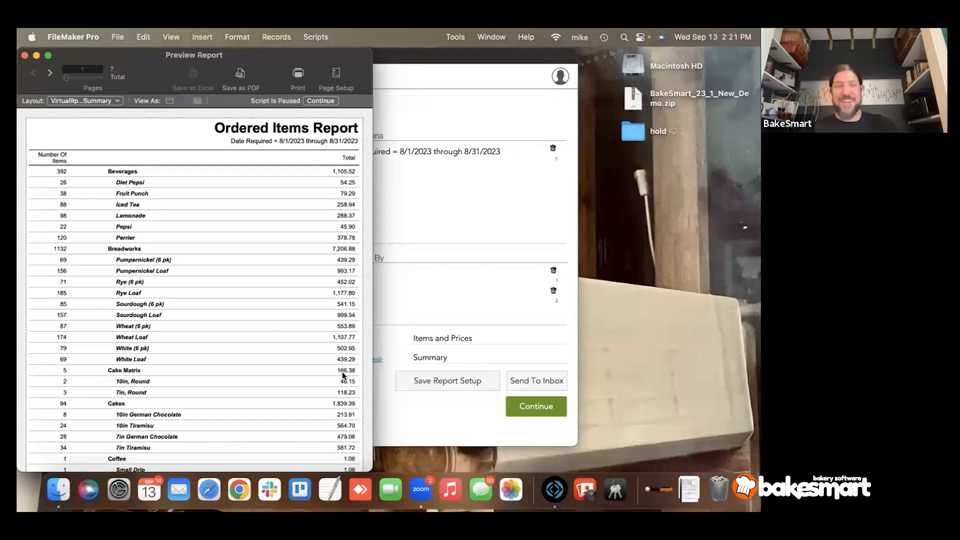
scroll(342, 373, down, 2)
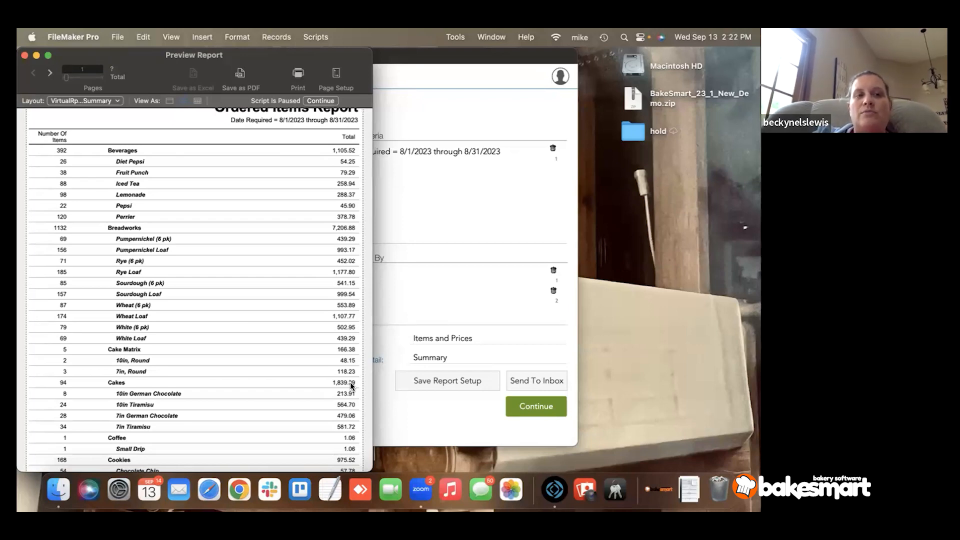
Step: Return to the report setup, remove the Item summary level and preview the report by Category only
click(313, 101)
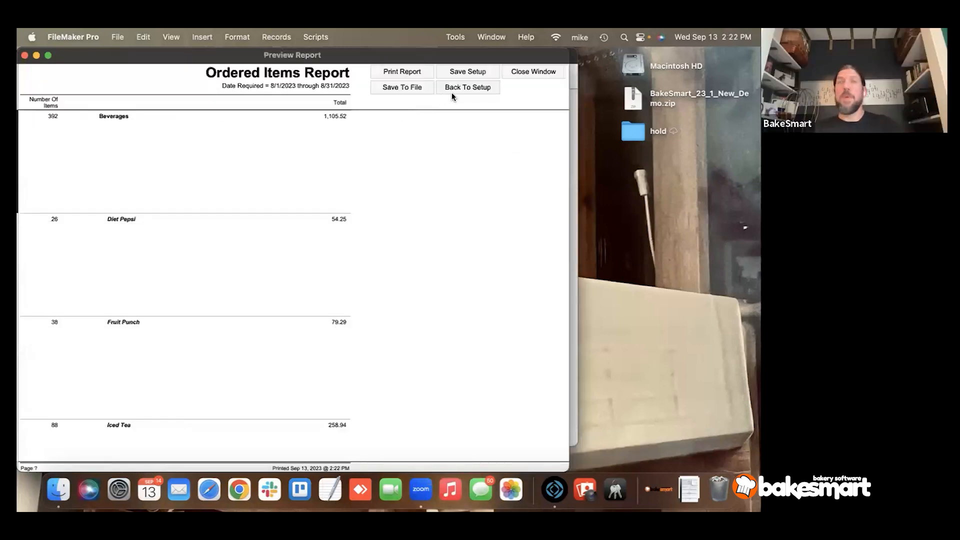
click(455, 88)
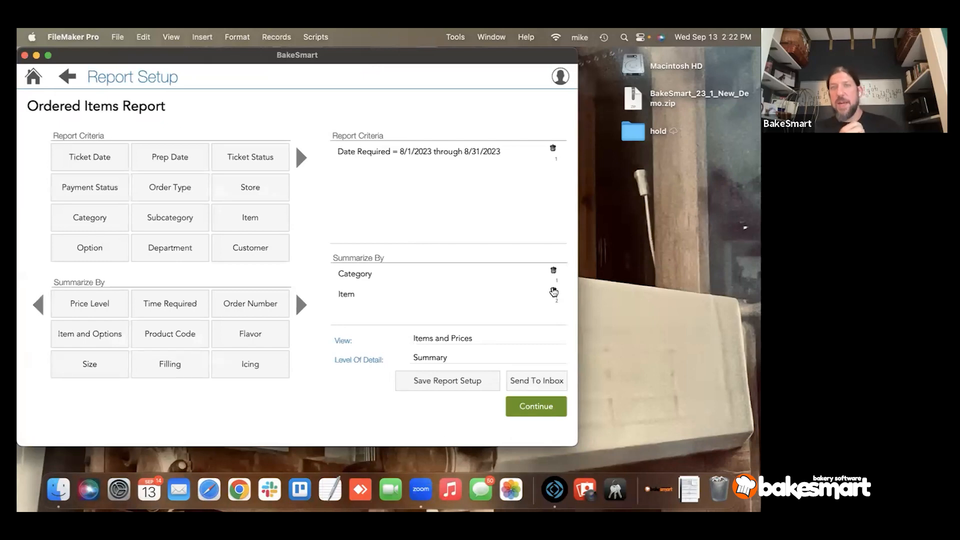
click(553, 291)
click(534, 405)
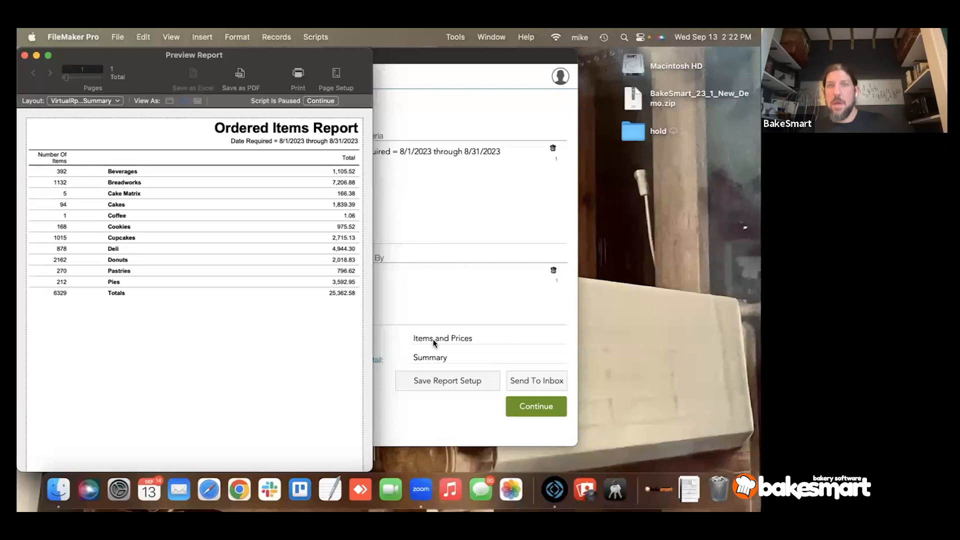
Step: Leave the preview and the Ordered Items setup and return to the saved reports
click(317, 102)
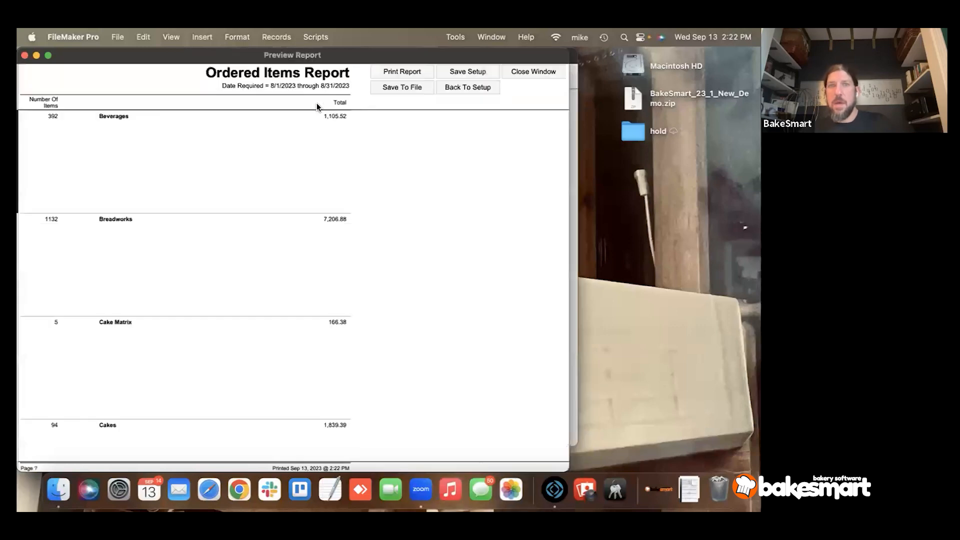
click(463, 86)
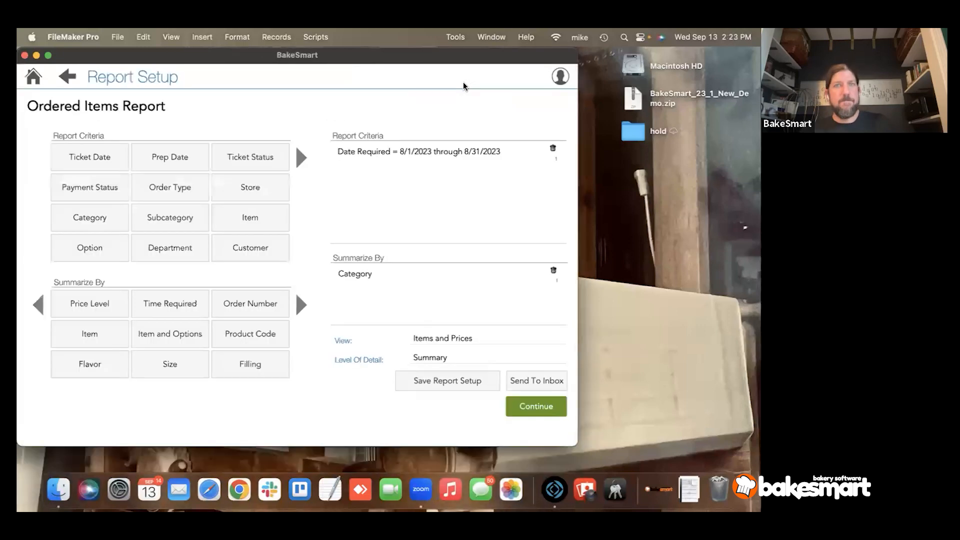
click(68, 76)
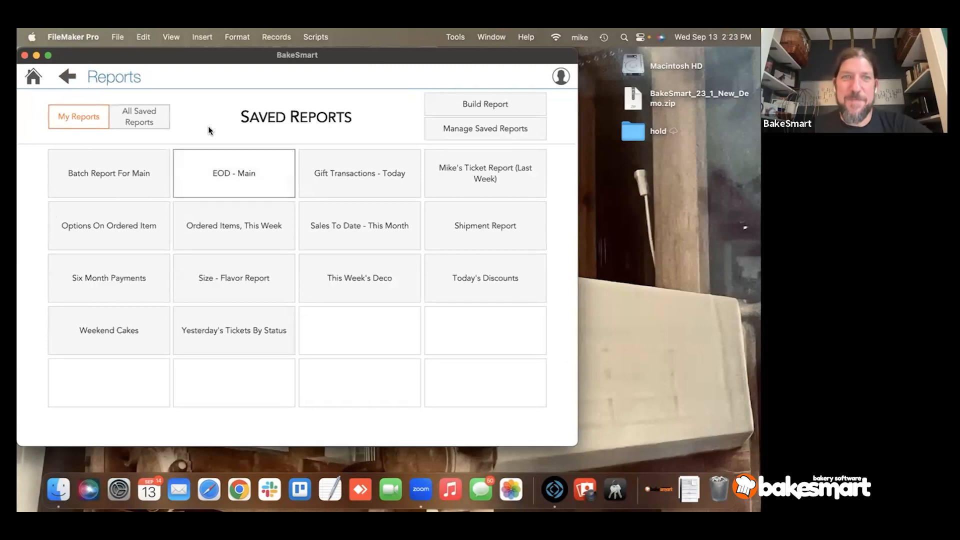
Step: Look over the available report types, close the selection and return to the main screen
click(466, 110)
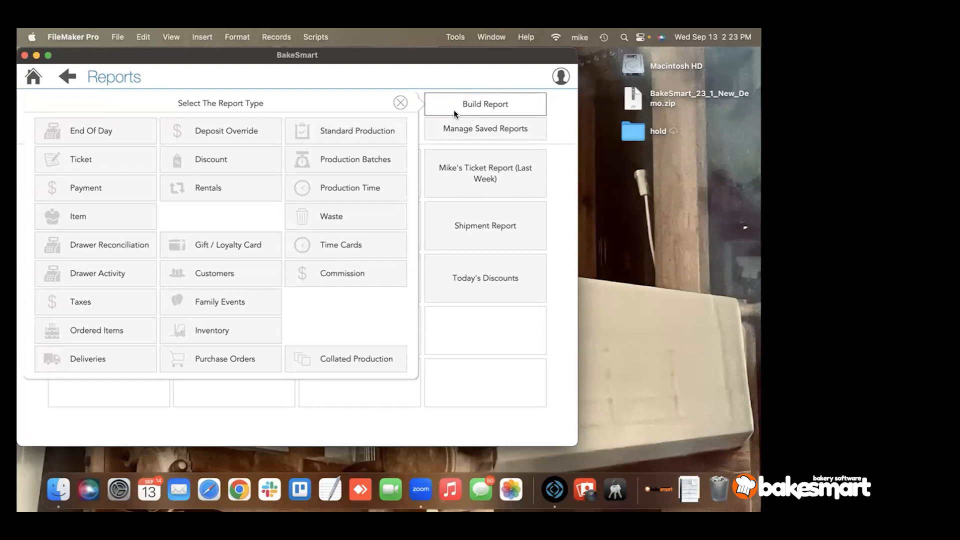
click(400, 102)
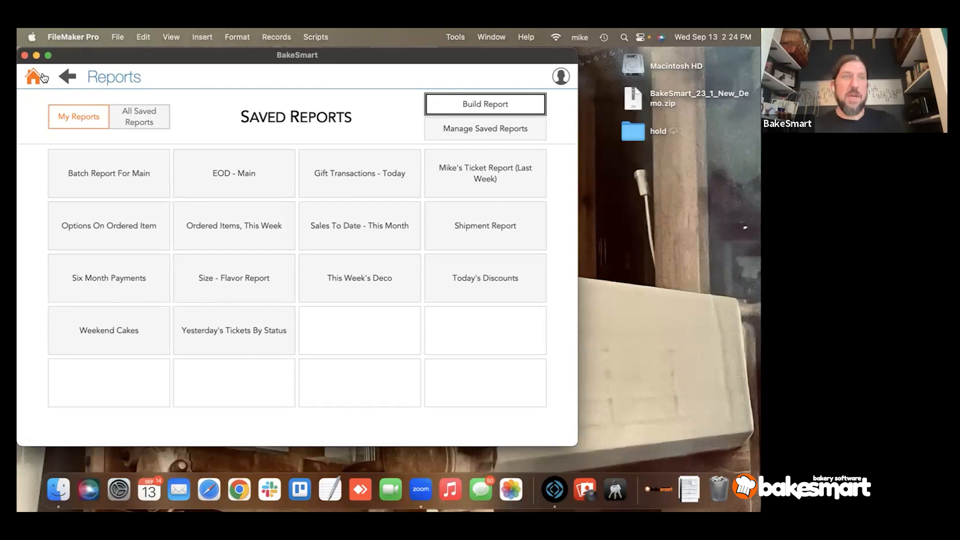
click(34, 76)
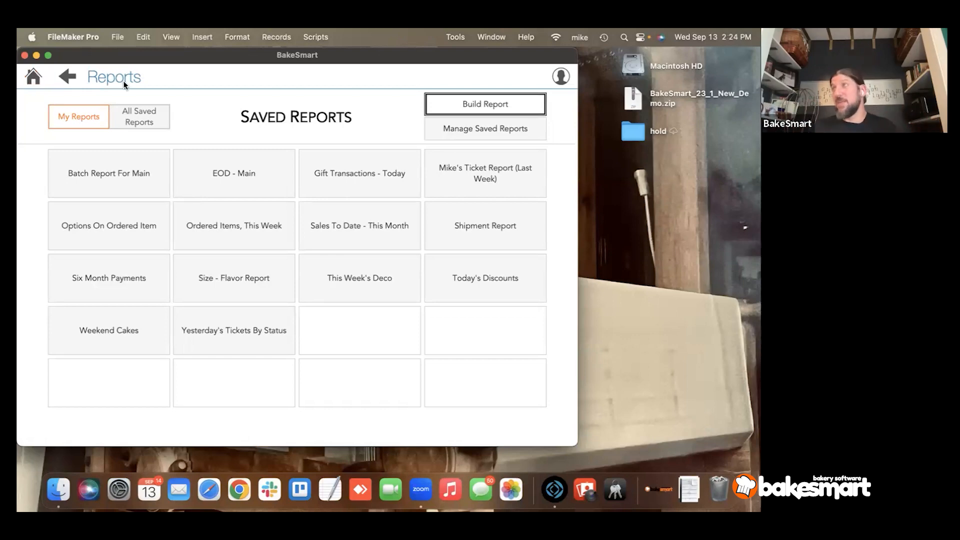
click(39, 80)
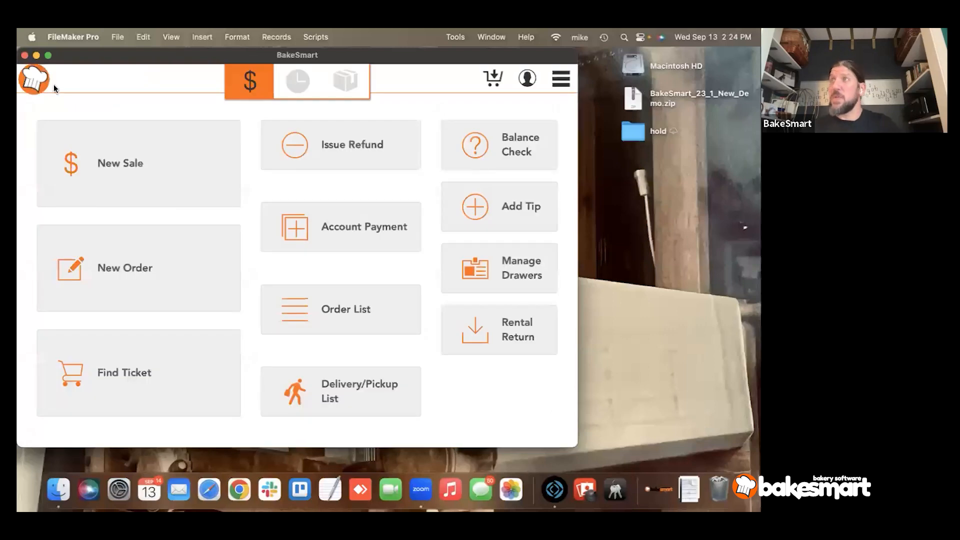
Step: Open the user list in the settings and show the BakeSmart Admin user's access privileges
click(564, 79)
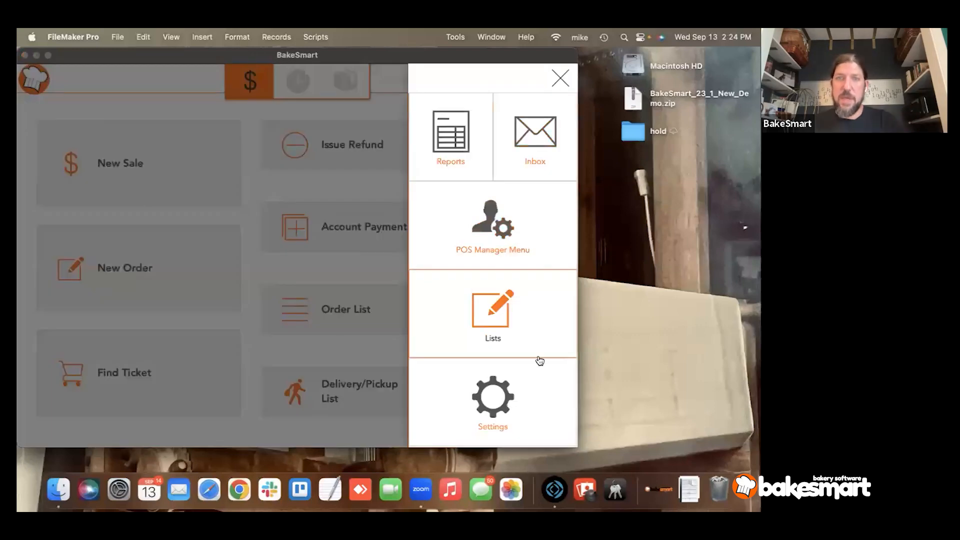
click(538, 380)
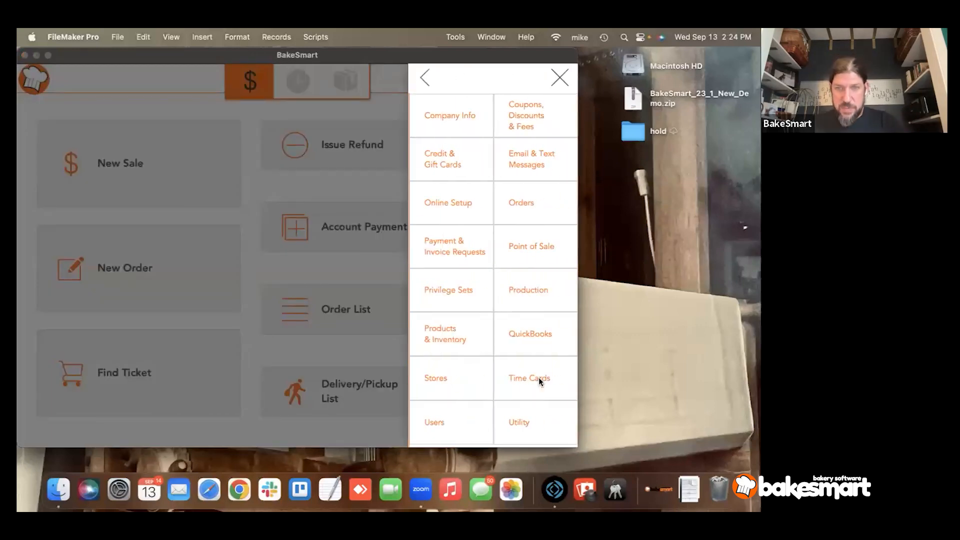
click(468, 411)
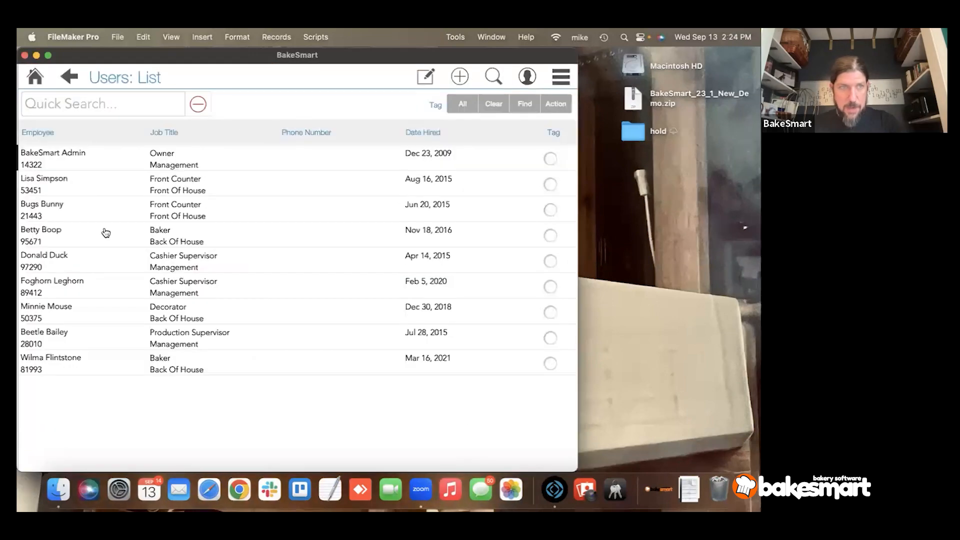
click(65, 153)
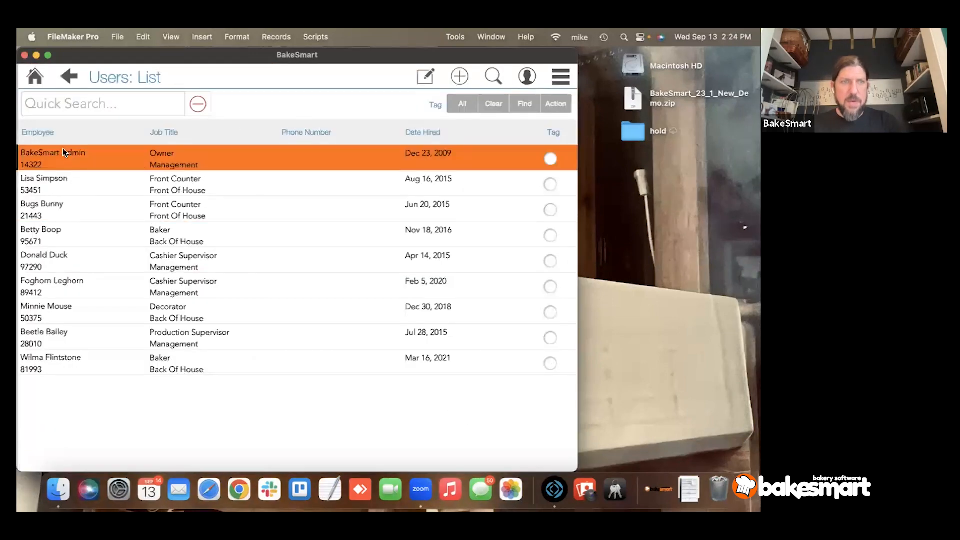
click(44, 230)
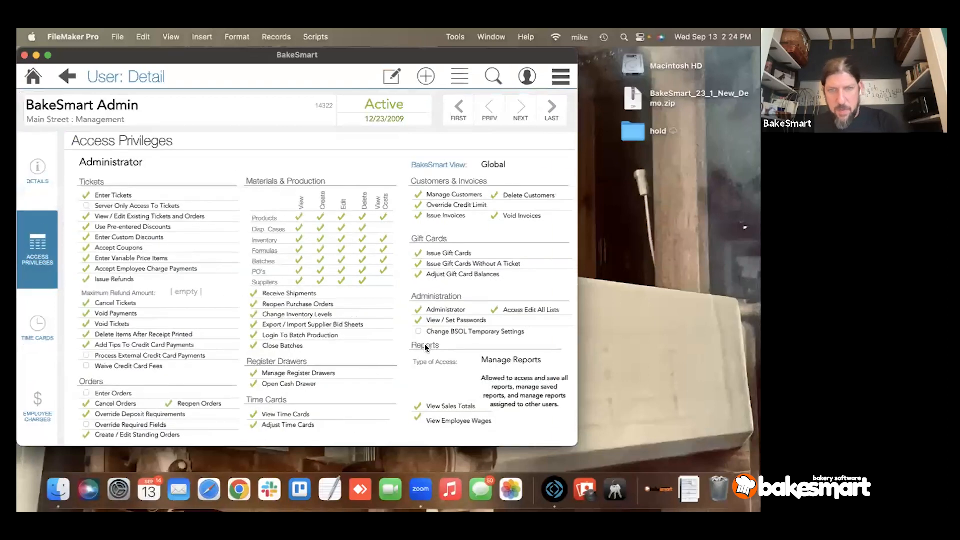
Step: Put the BakeSmart Admin user's access privileges in edit mode and examine the available report access types, keeping Manage Reports
click(388, 81)
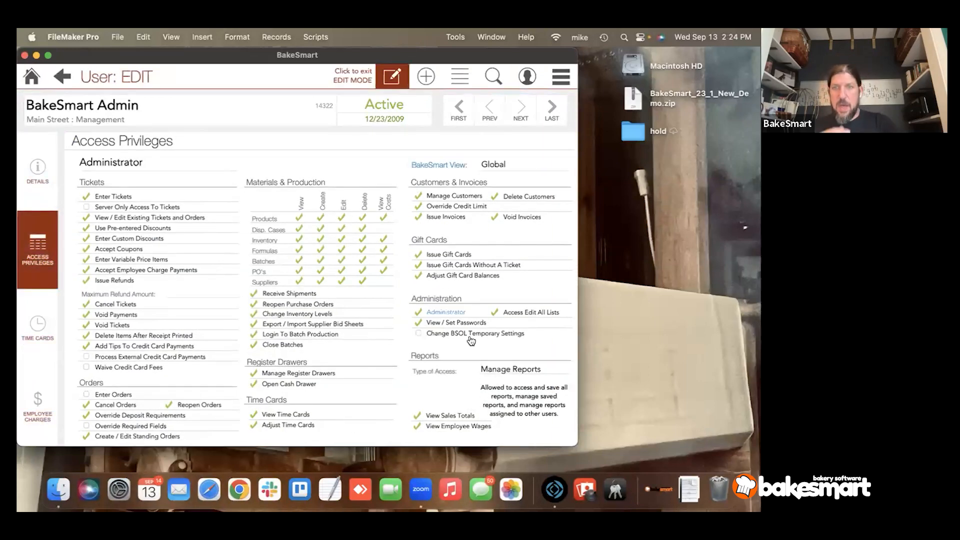
click(496, 365)
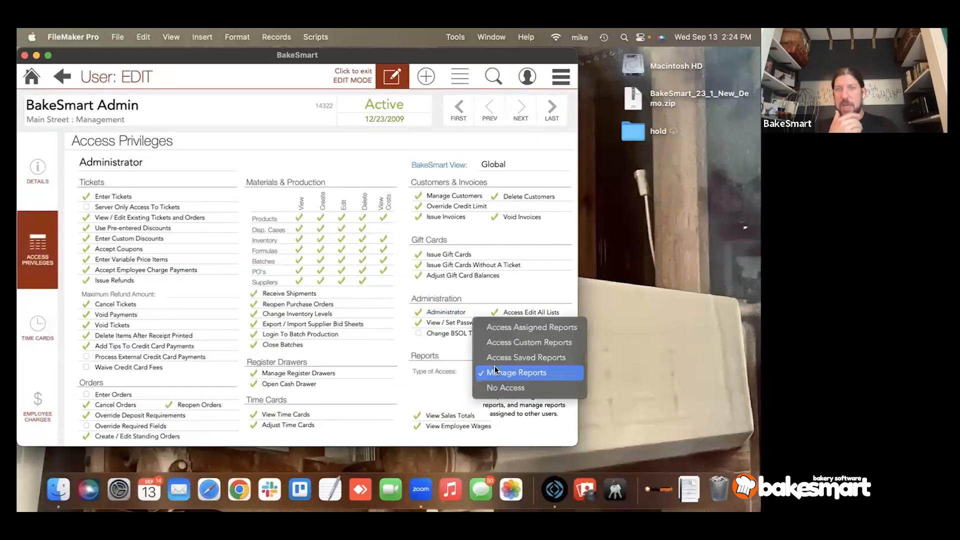
click(452, 370)
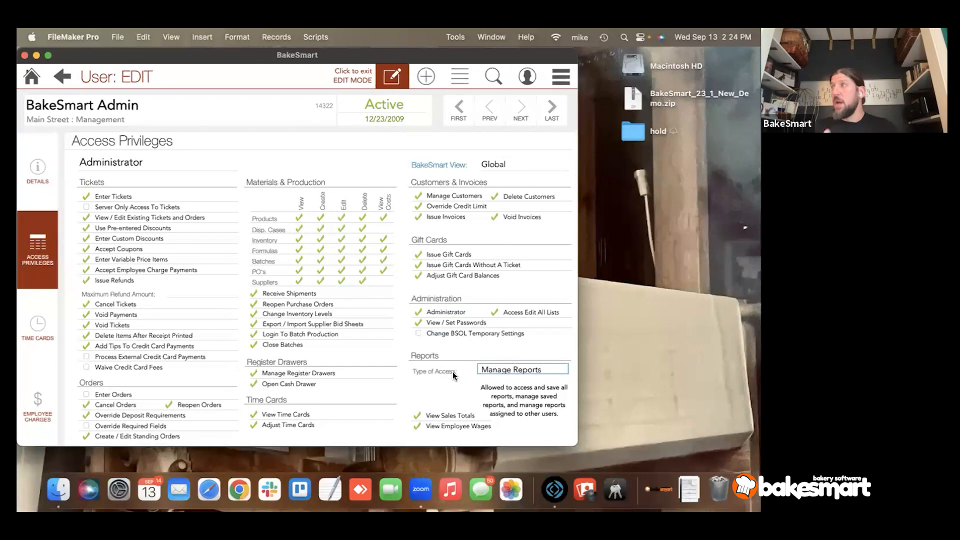
click(500, 371)
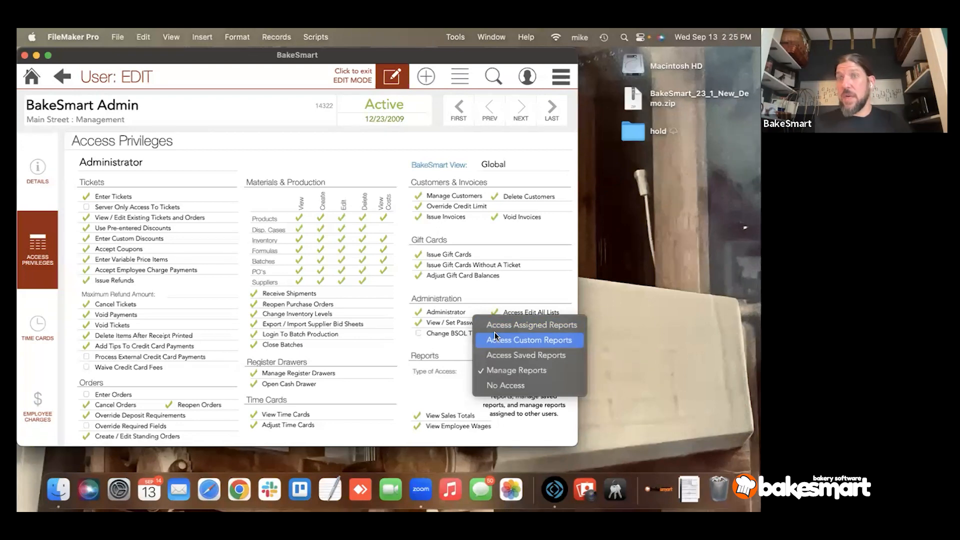
click(456, 349)
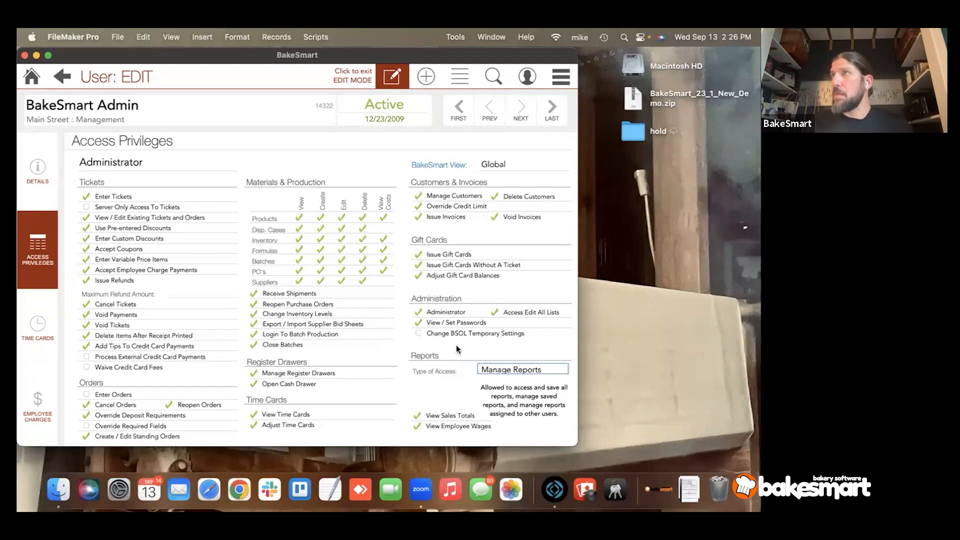
click(491, 370)
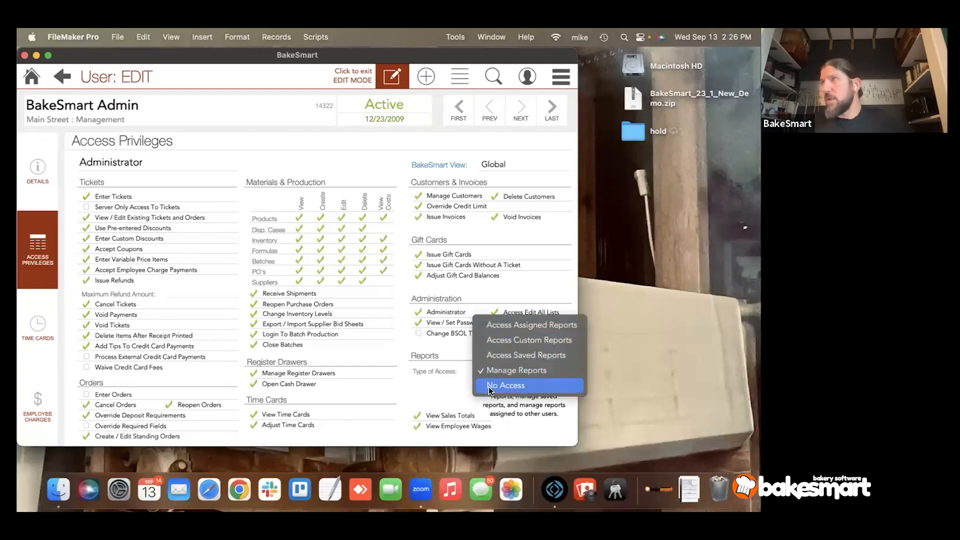
click(425, 375)
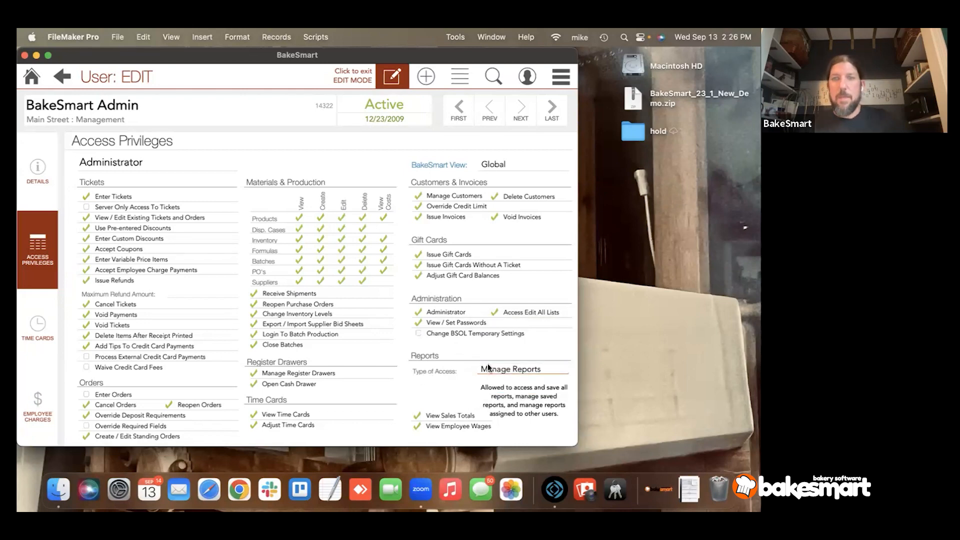
Step: Go to the management of saved reports, view the automatic reports list, and show all reports in the saved list
click(35, 75)
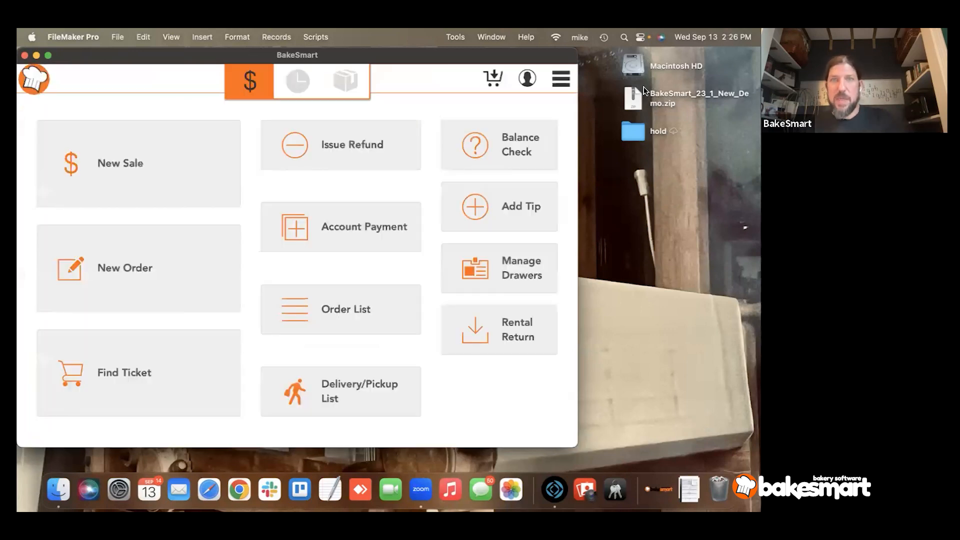
click(561, 79)
click(482, 110)
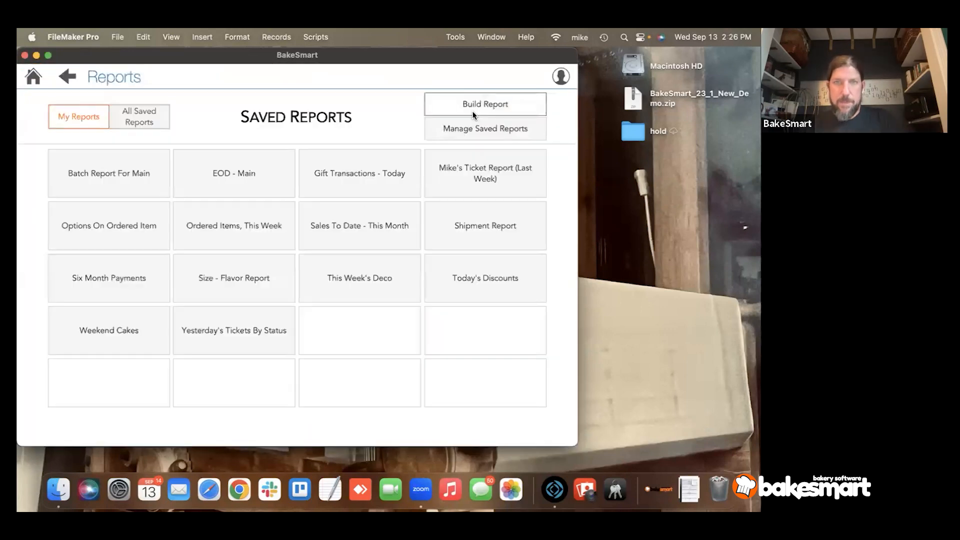
click(467, 129)
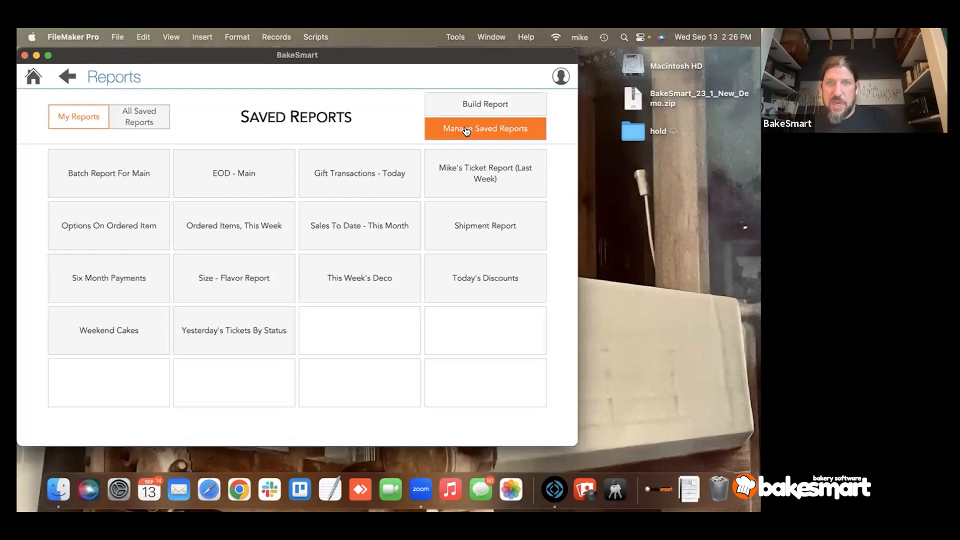
click(331, 103)
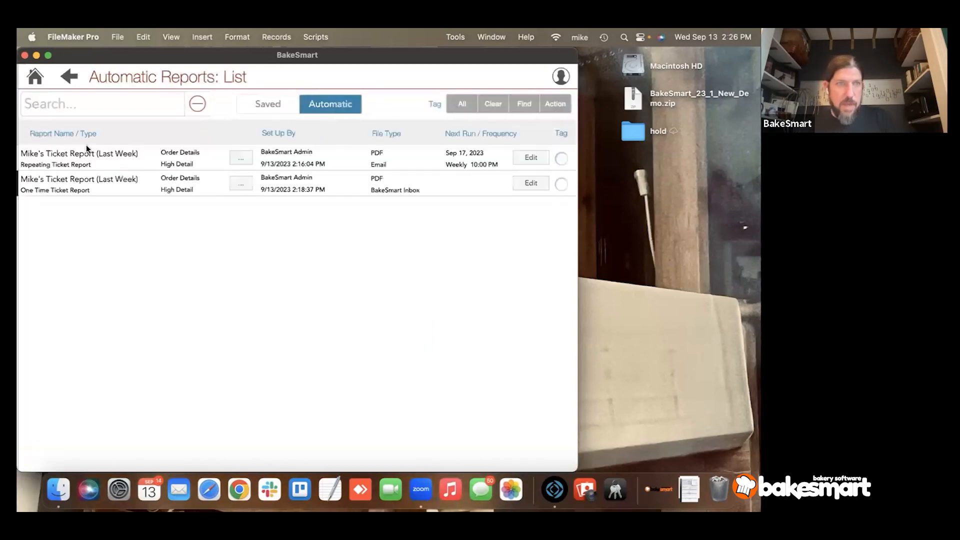
click(271, 100)
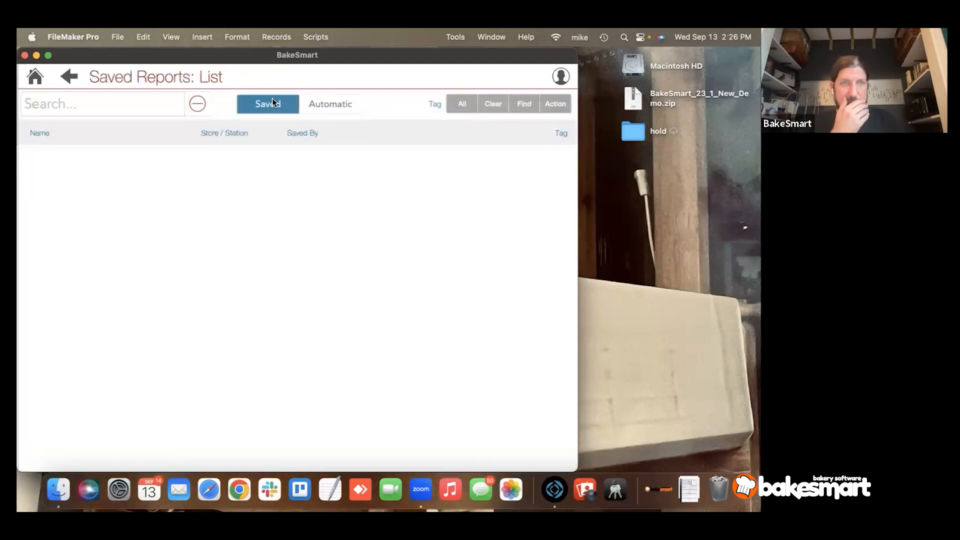
click(202, 106)
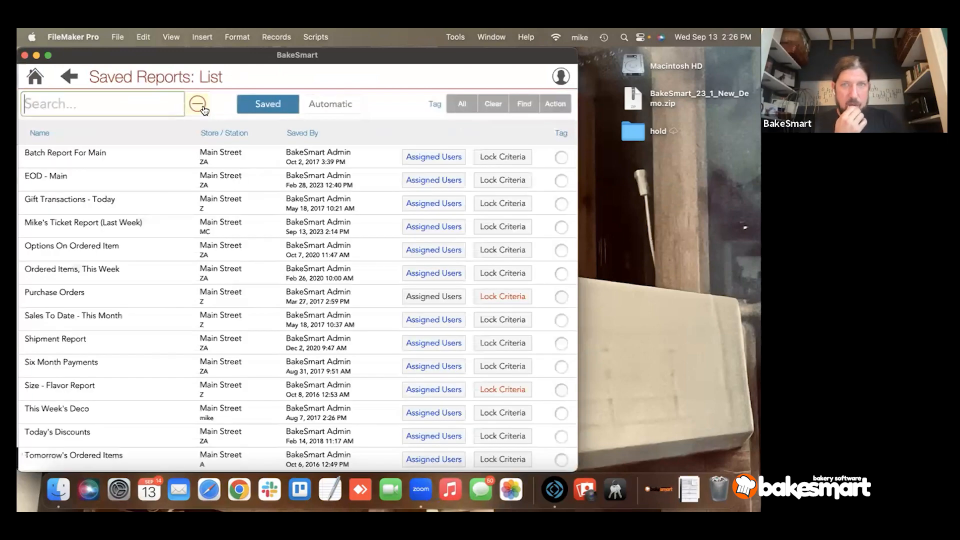
Step: Assign one Front Of House user and two Management users to the saved report Batch Report For Main
click(442, 158)
click(150, 181)
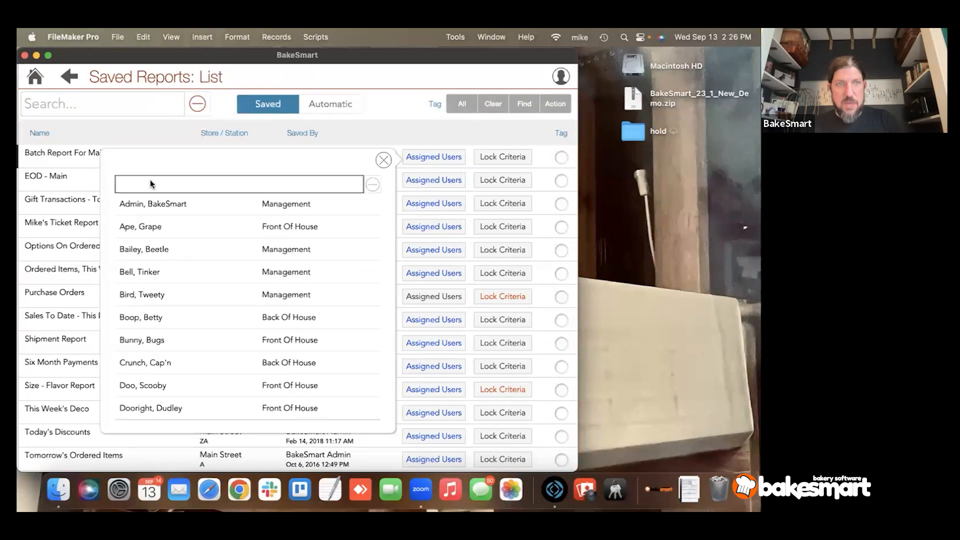
click(150, 226)
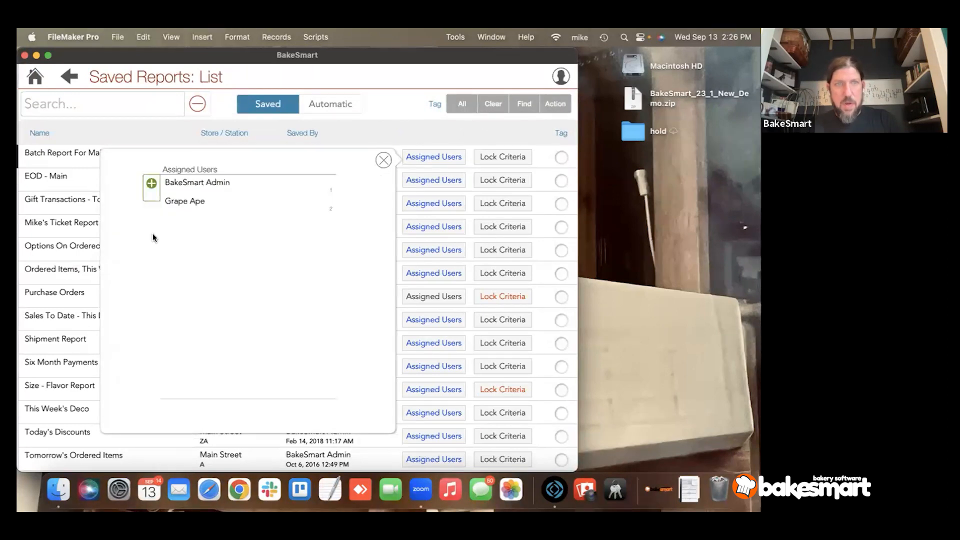
click(158, 199)
click(156, 266)
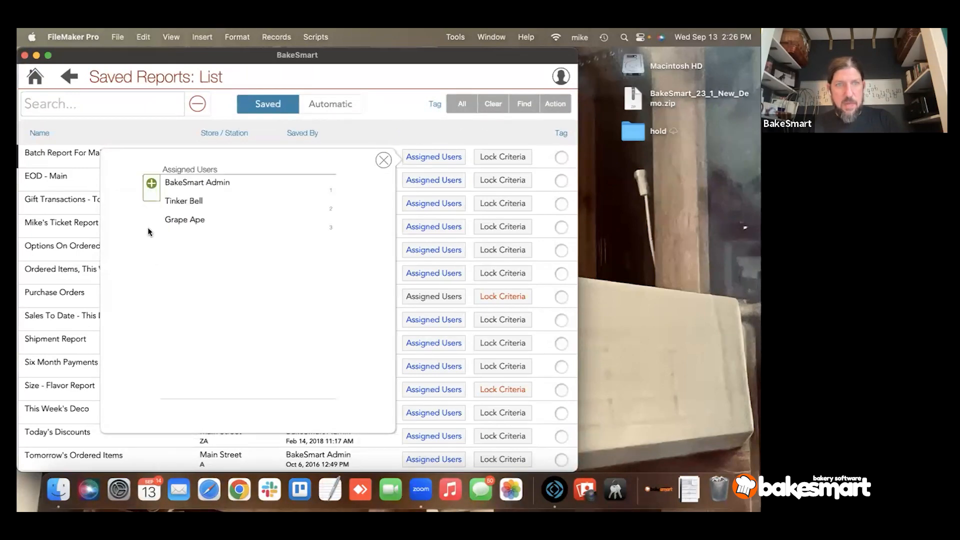
click(152, 190)
click(145, 253)
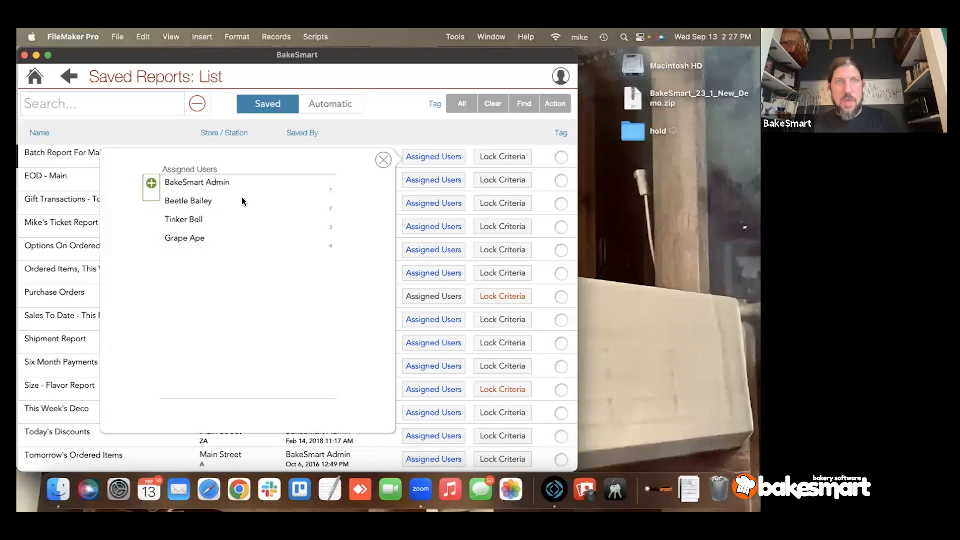
click(383, 161)
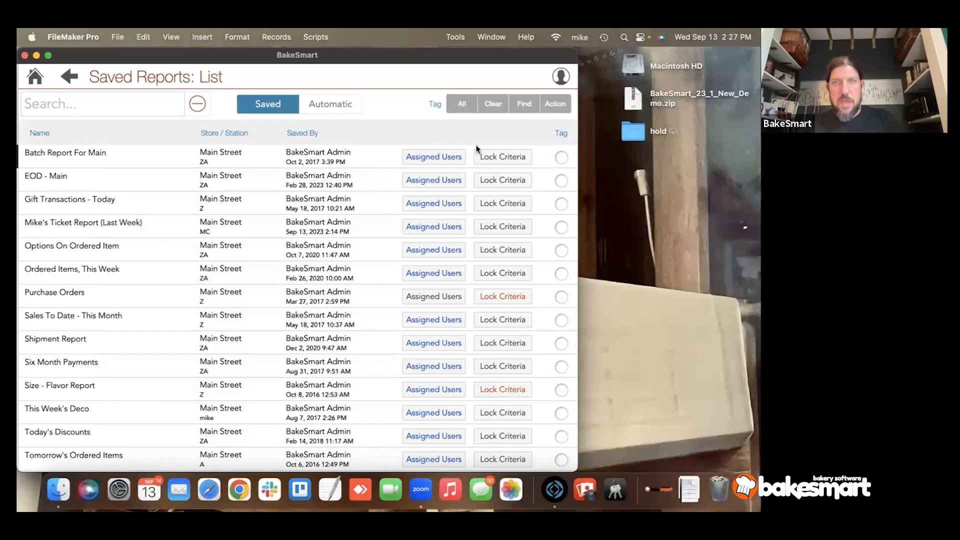
Step: Review the users assigned to Batch Report For Main, then lock its Store criterion and restrict it to the current store
click(426, 157)
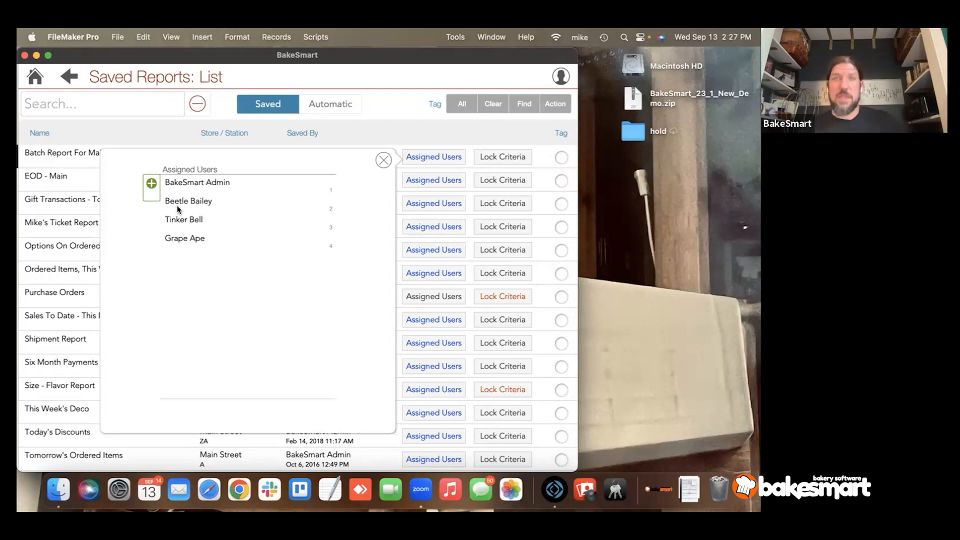
click(500, 156)
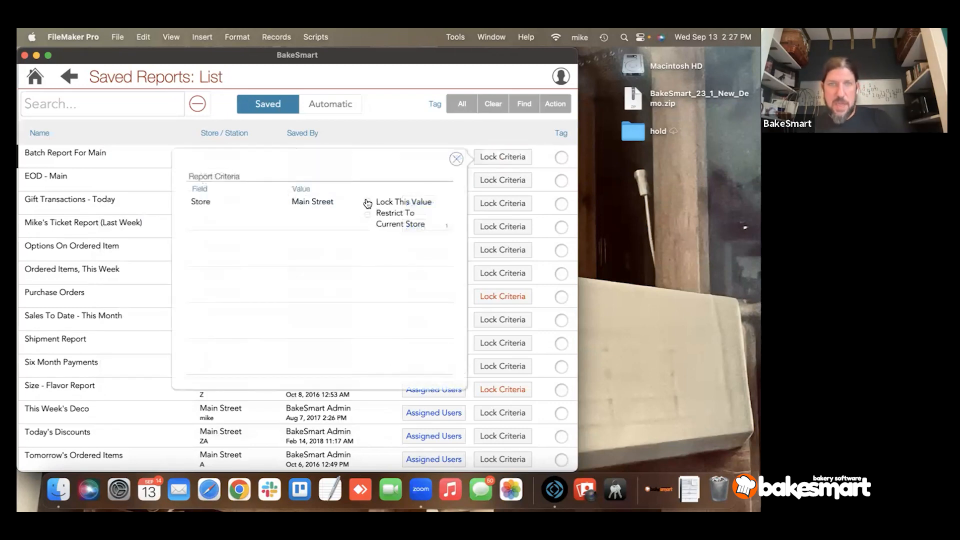
click(368, 202)
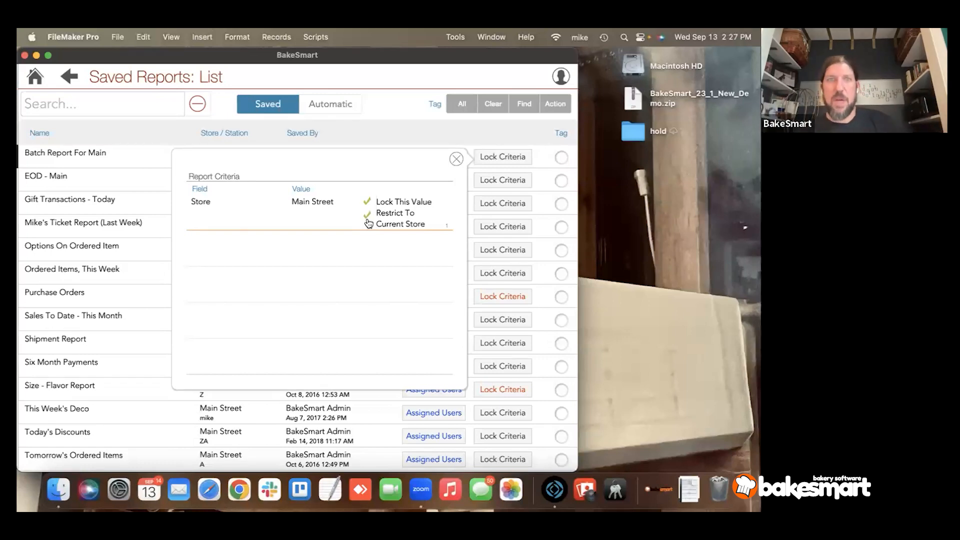
click(454, 165)
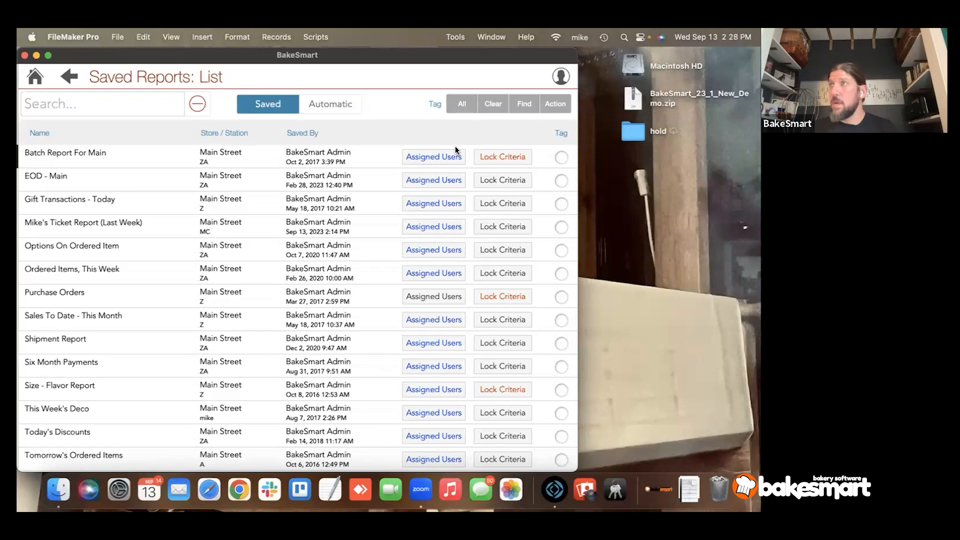
Step: Leave the saved reports management and start an Ordered Items report with Date Required set to this week
click(78, 83)
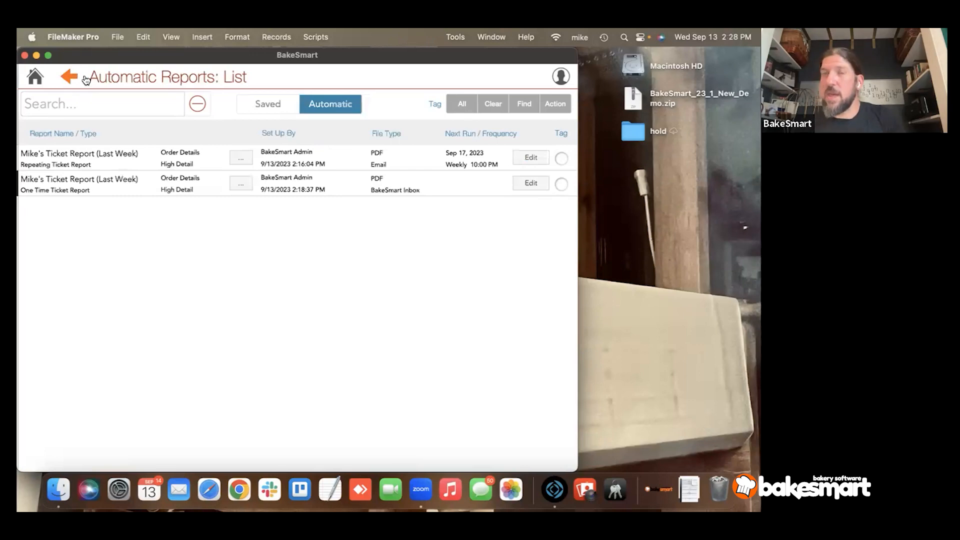
click(80, 81)
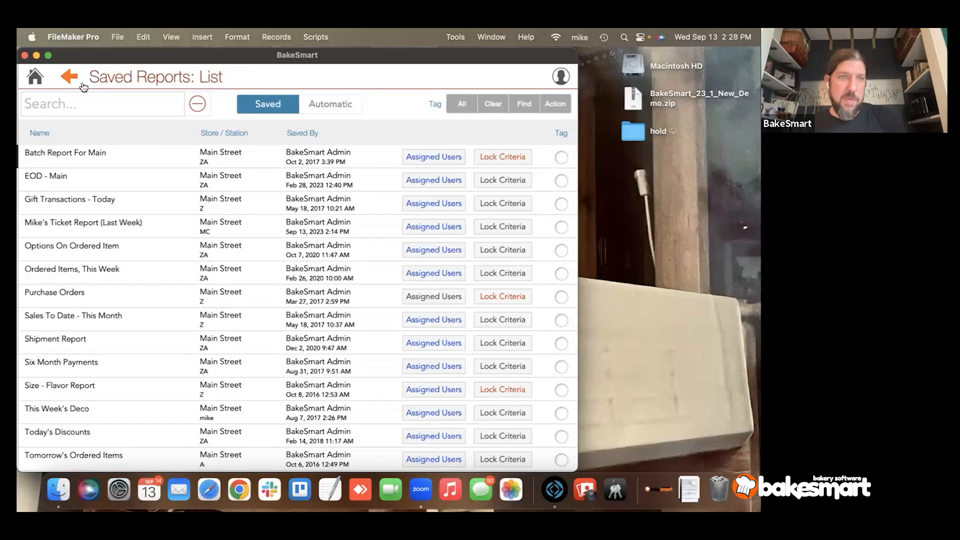
click(73, 82)
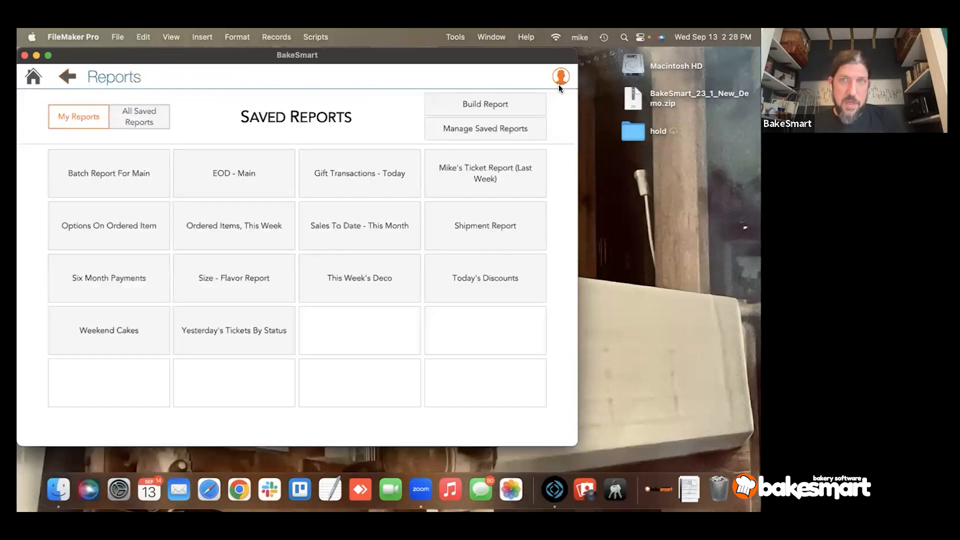
click(482, 104)
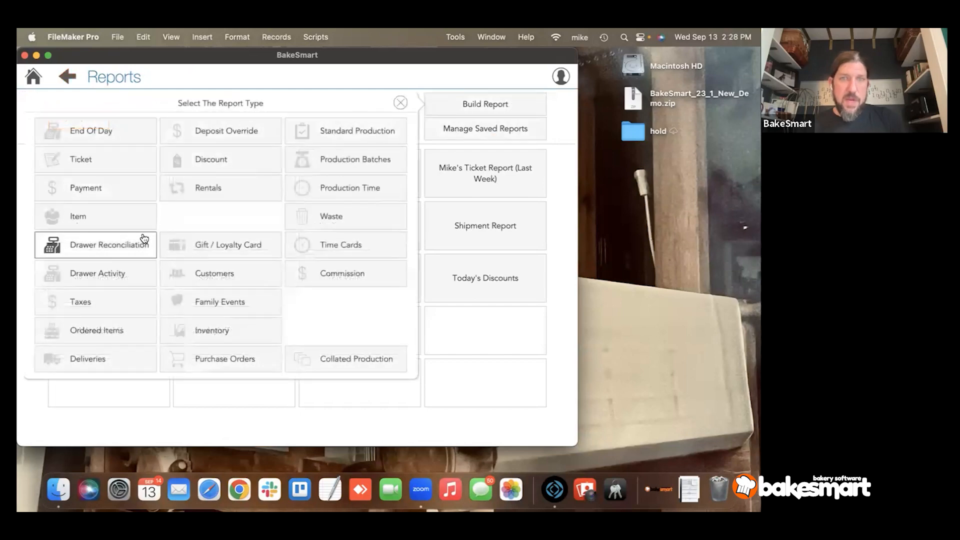
click(108, 341)
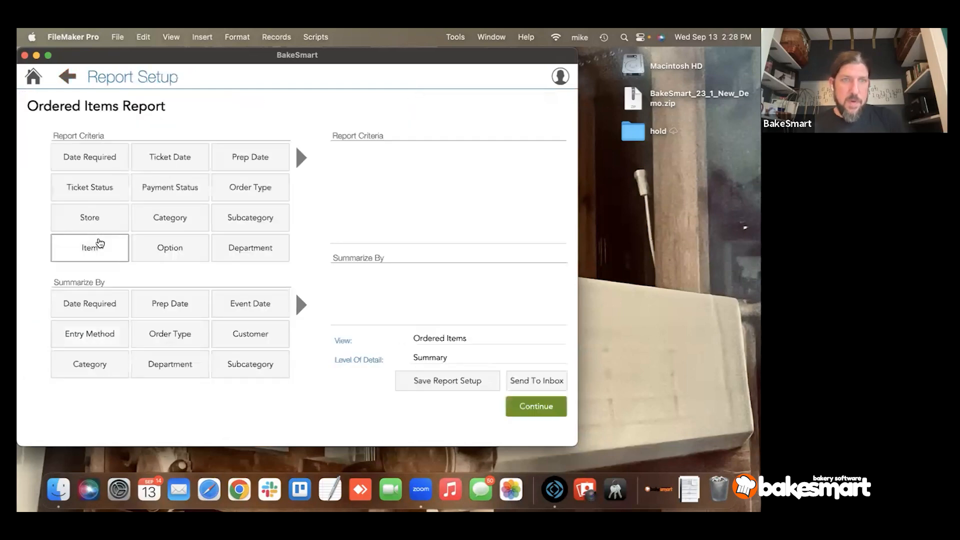
click(95, 159)
click(270, 167)
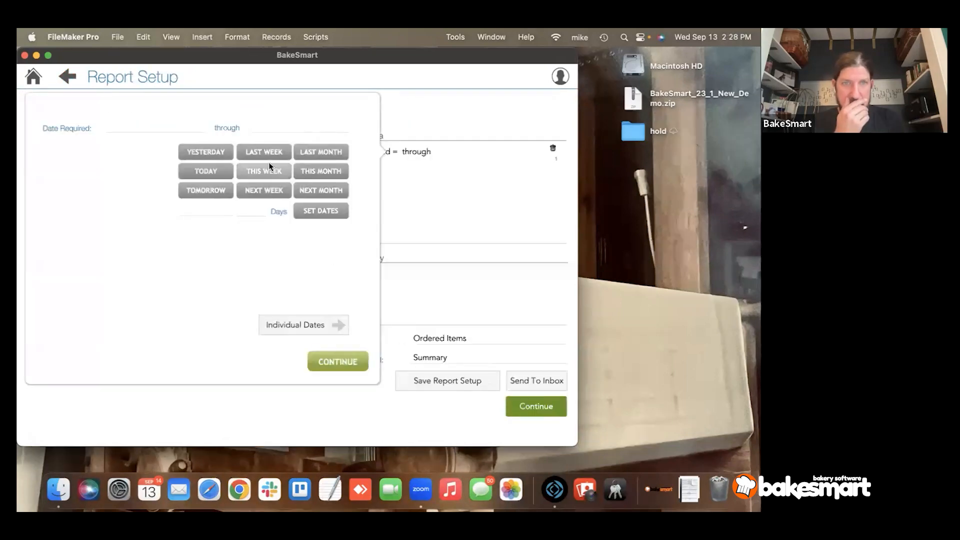
click(336, 362)
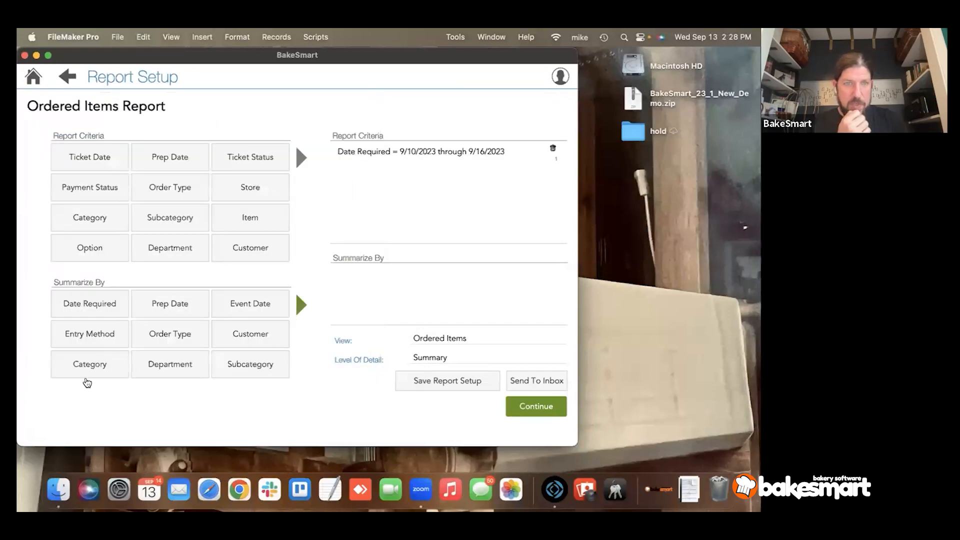
Step: Summarize the Ordered Items report by Category and Item, then preview it and look through the listed items
click(86, 374)
click(300, 304)
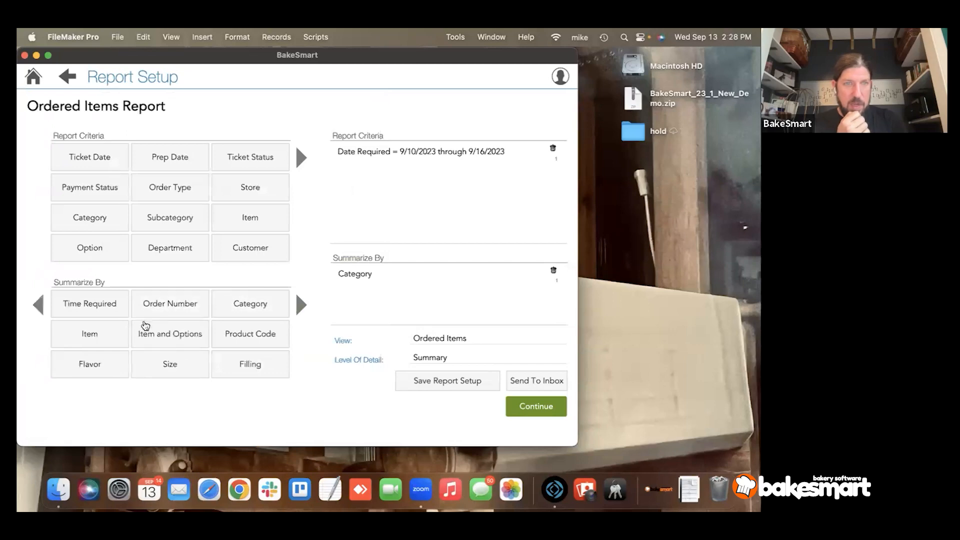
click(95, 332)
click(543, 407)
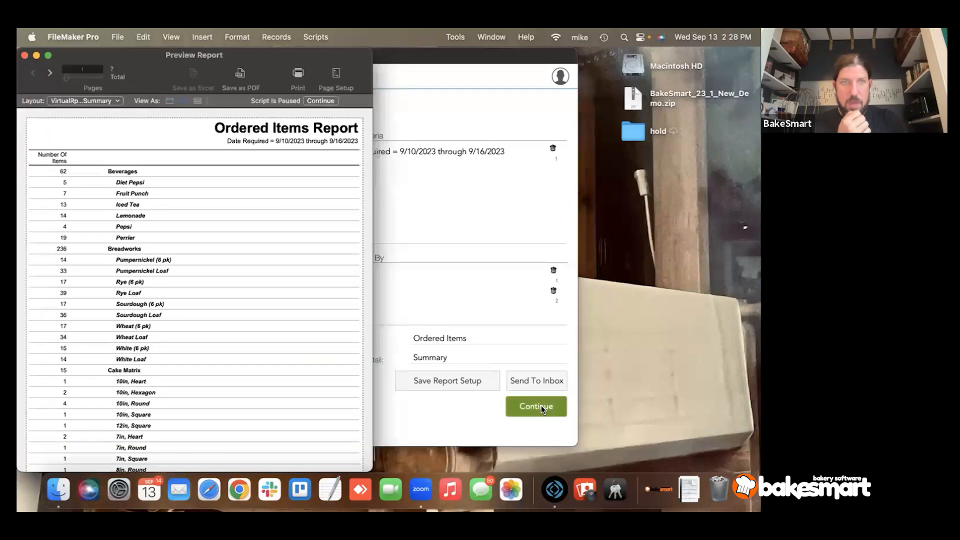
scroll(119, 260, down, 5)
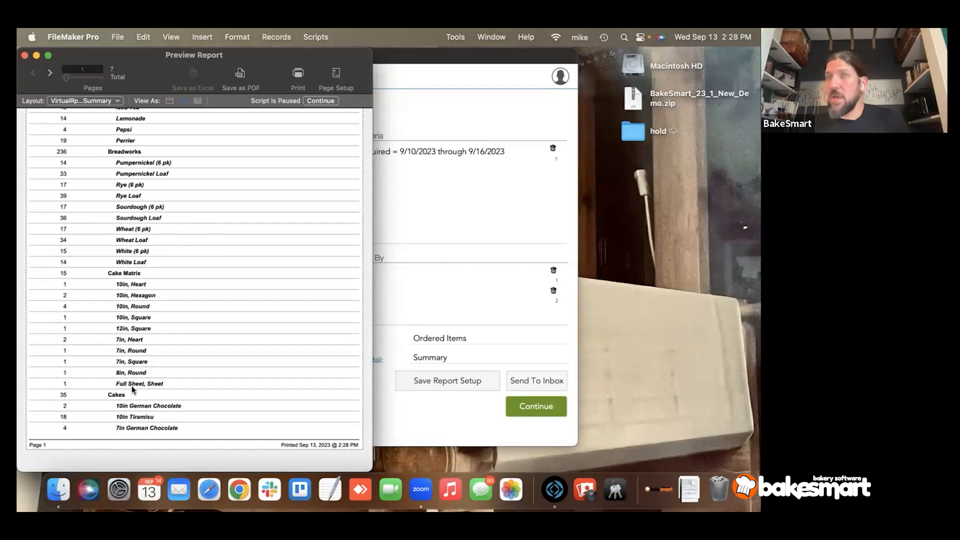
Step: Return to the report setup, replace the summary levels with Flavor and Size, and preview the report
click(319, 101)
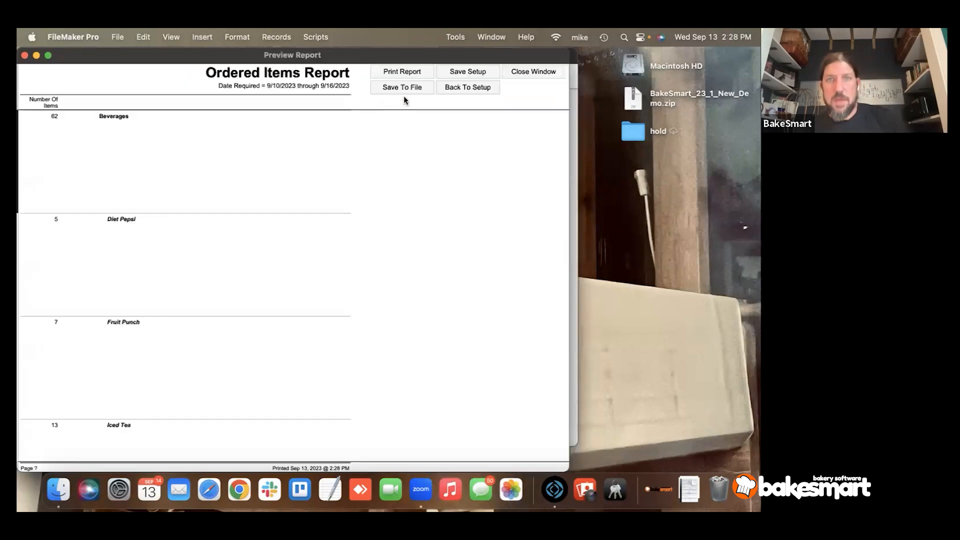
click(458, 87)
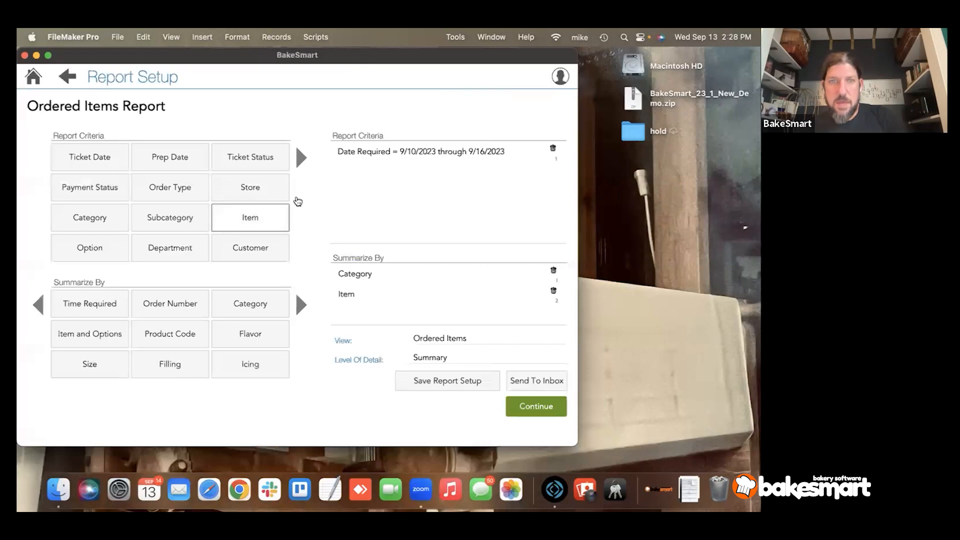
click(553, 270)
click(552, 270)
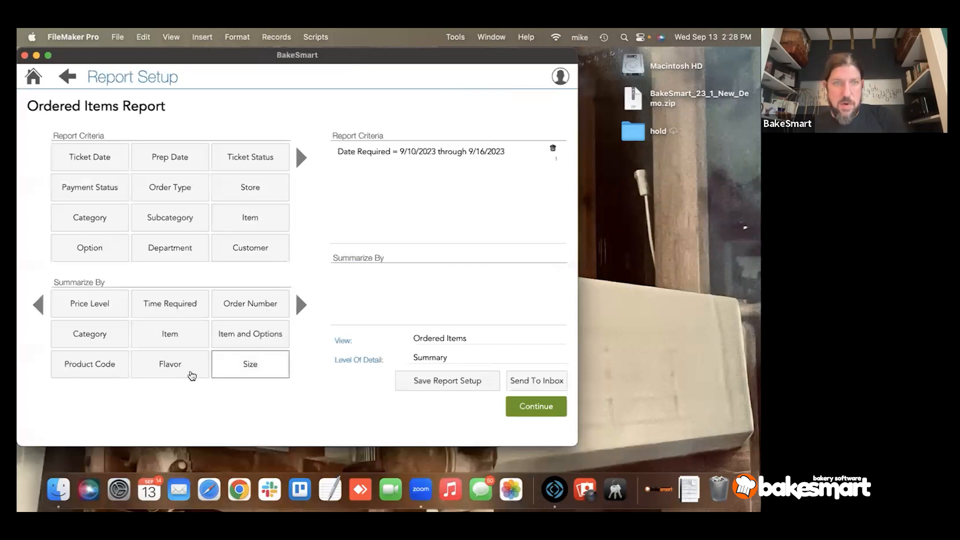
click(179, 368)
click(177, 367)
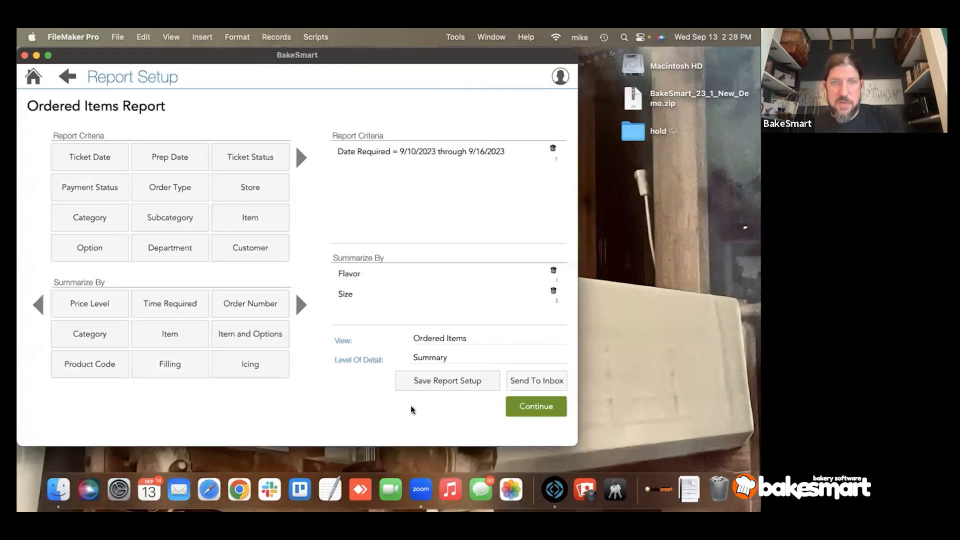
click(535, 413)
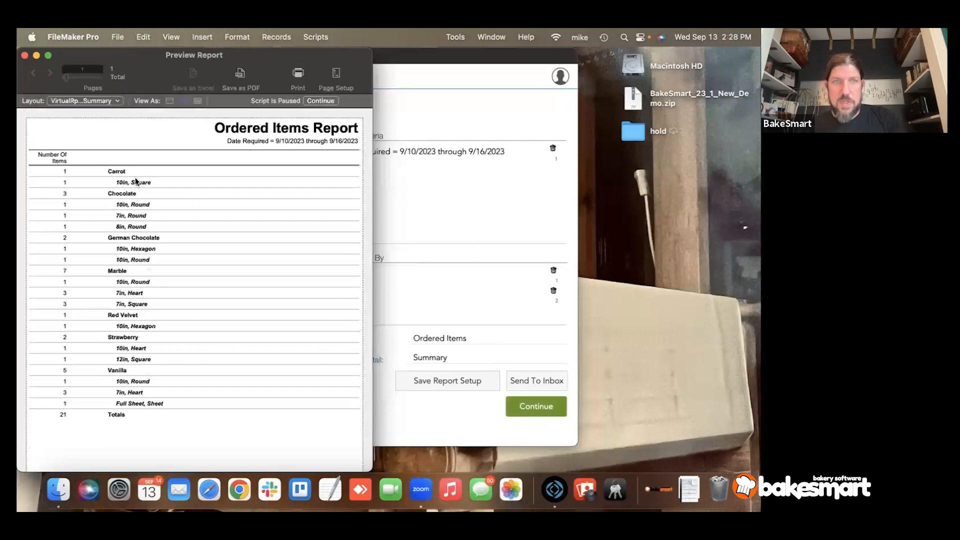